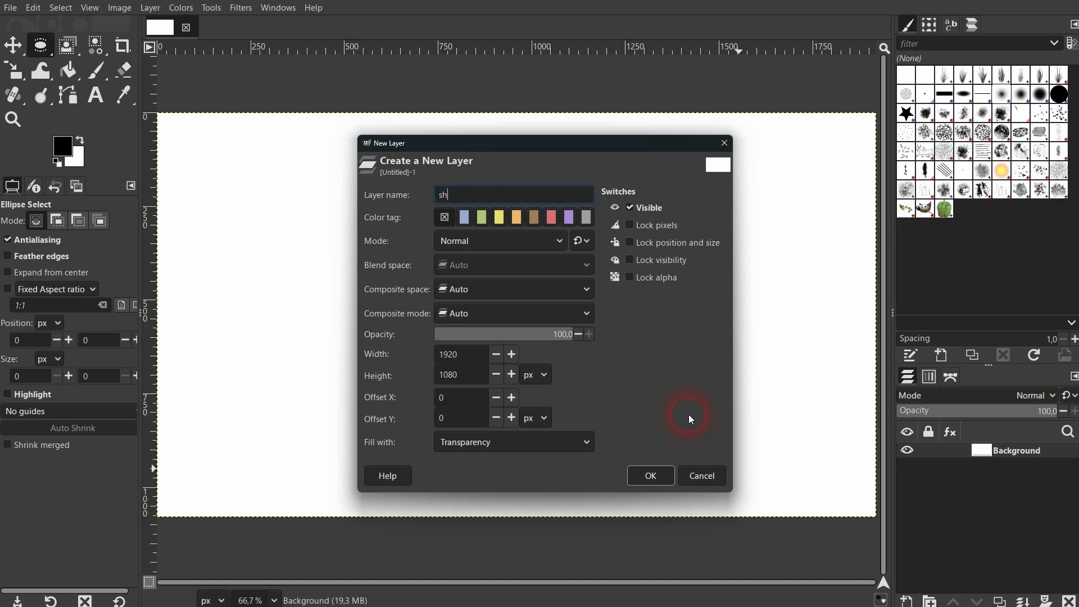
Create a new layer named "shape" filled with transparency.
left_click(587, 442)
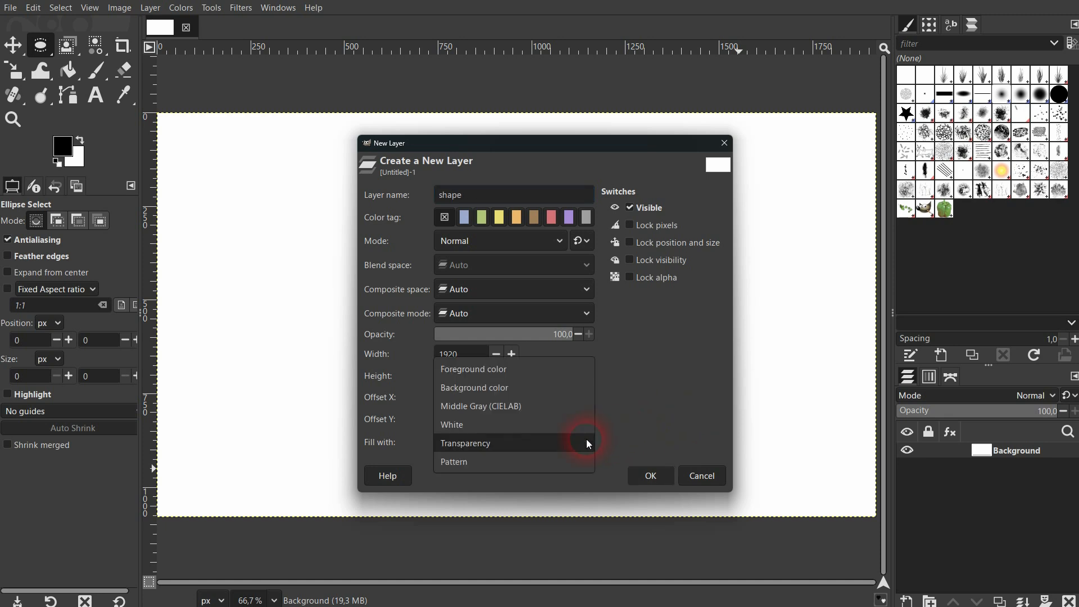
left_click(554, 447)
left_click(652, 479)
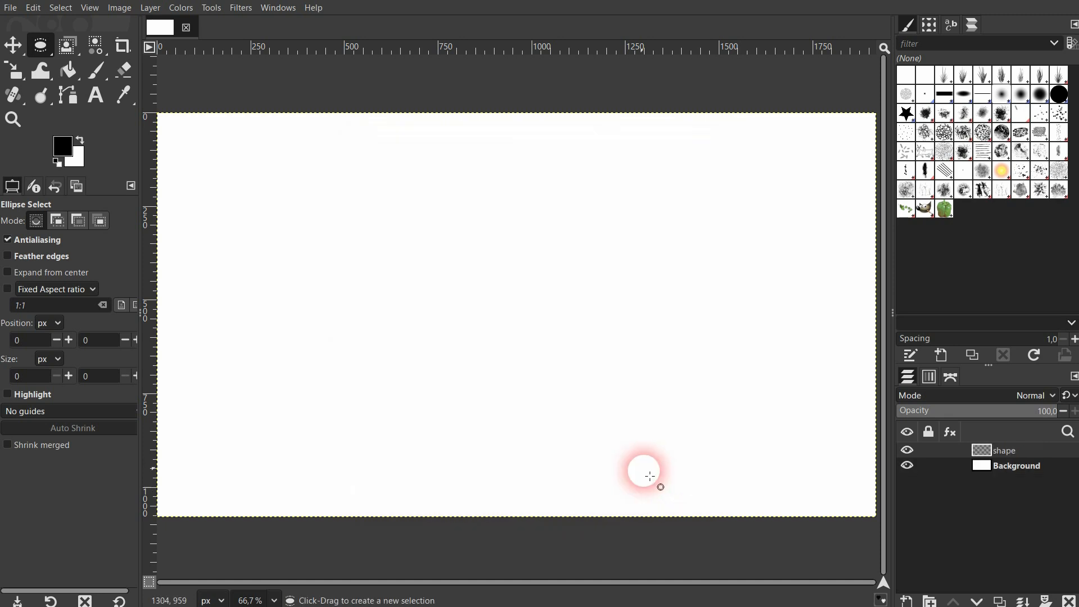
Fill a rectangular selection about 371 × 206 px in the canvas's upper-left area with the black foreground color and deselect it.
left_click_drag(39, 45, 109, 52)
left_click_drag(278, 180, 416, 257)
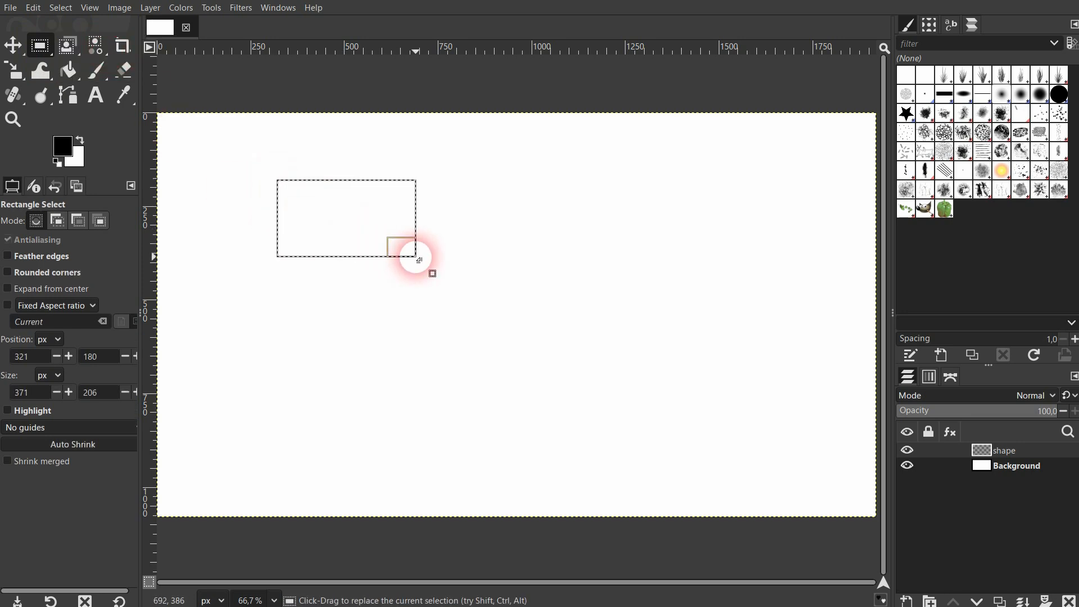
left_click(69, 70)
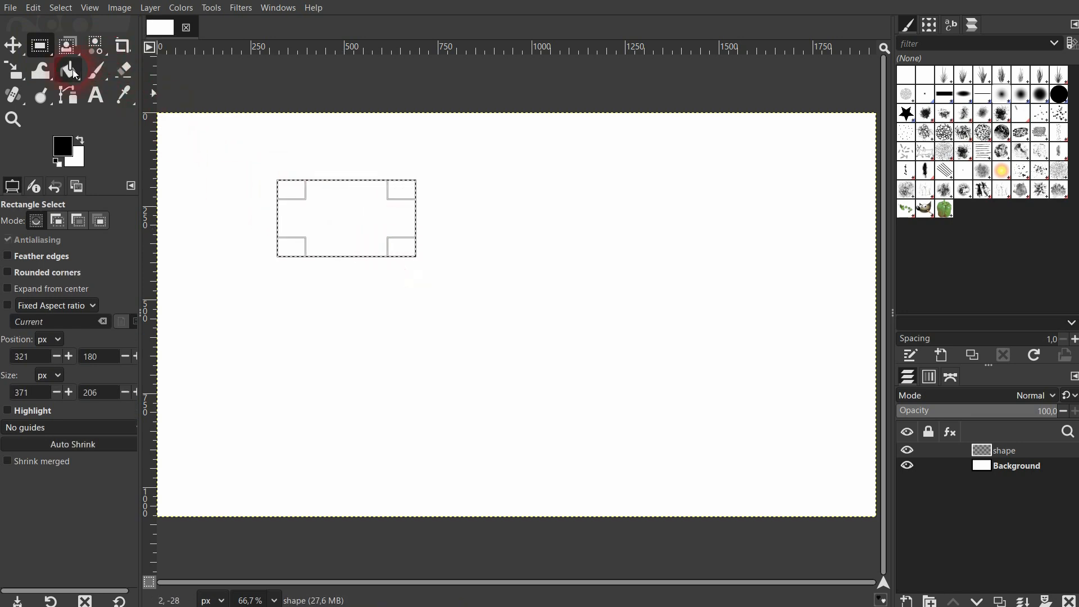
left_click(353, 219)
left_click(61, 7)
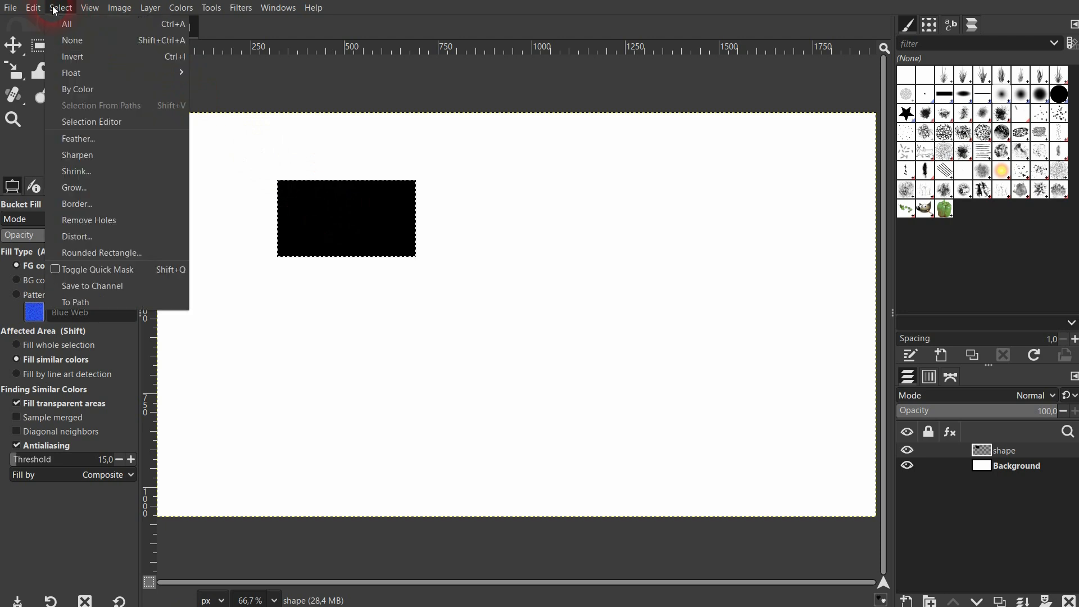
left_click(80, 40)
Make a rectangular selection about 388 × 204 px beside the black rectangle, with feathered edges at radius 10.
scroll(310, 180, "up", 3)
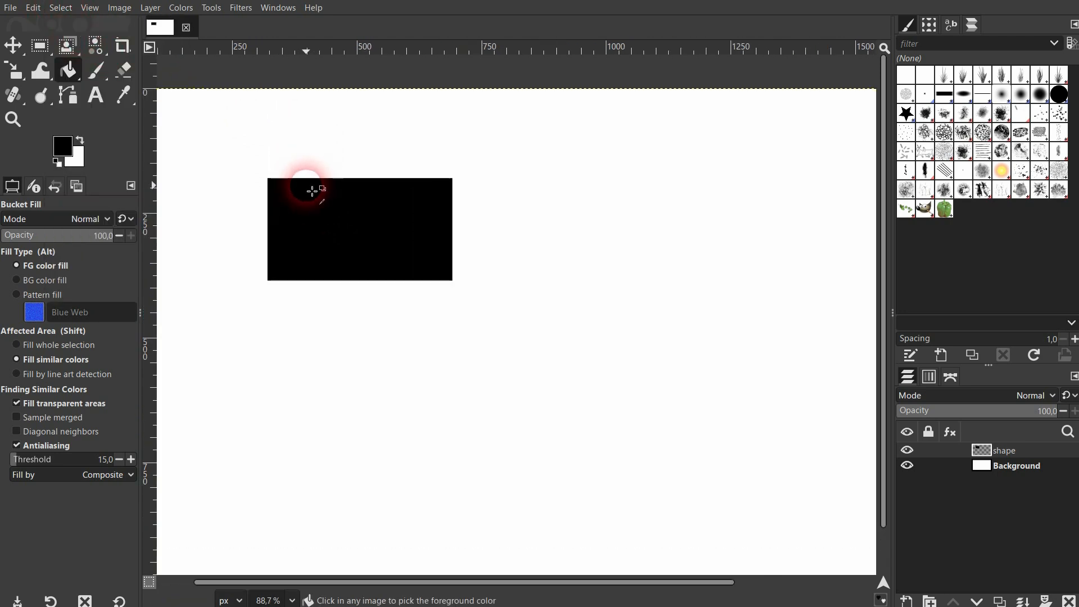
scroll(315, 194, "up", 2)
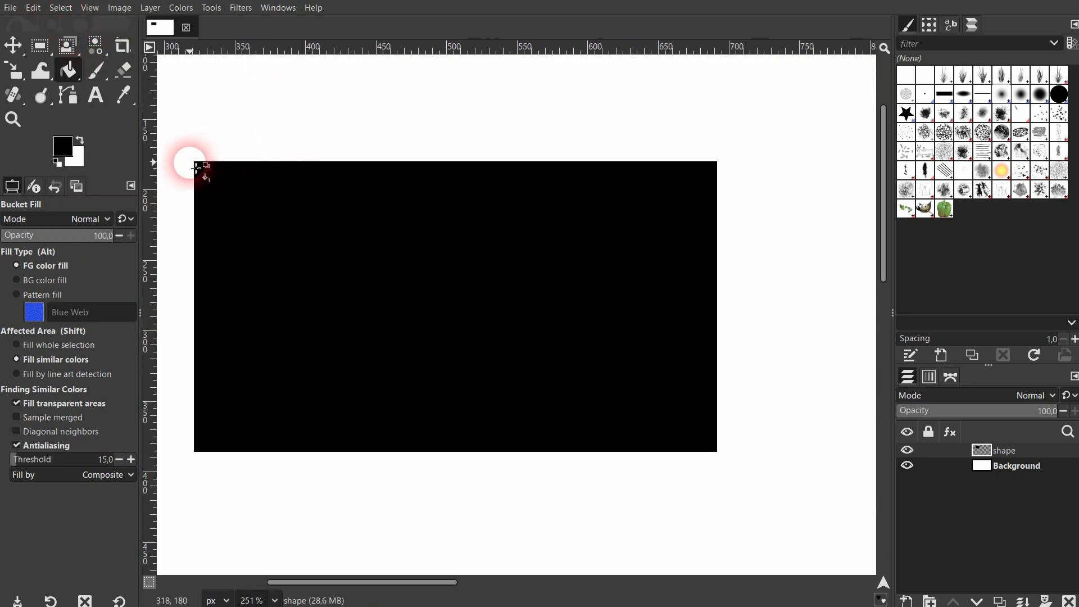
scroll(237, 167, "down", 4)
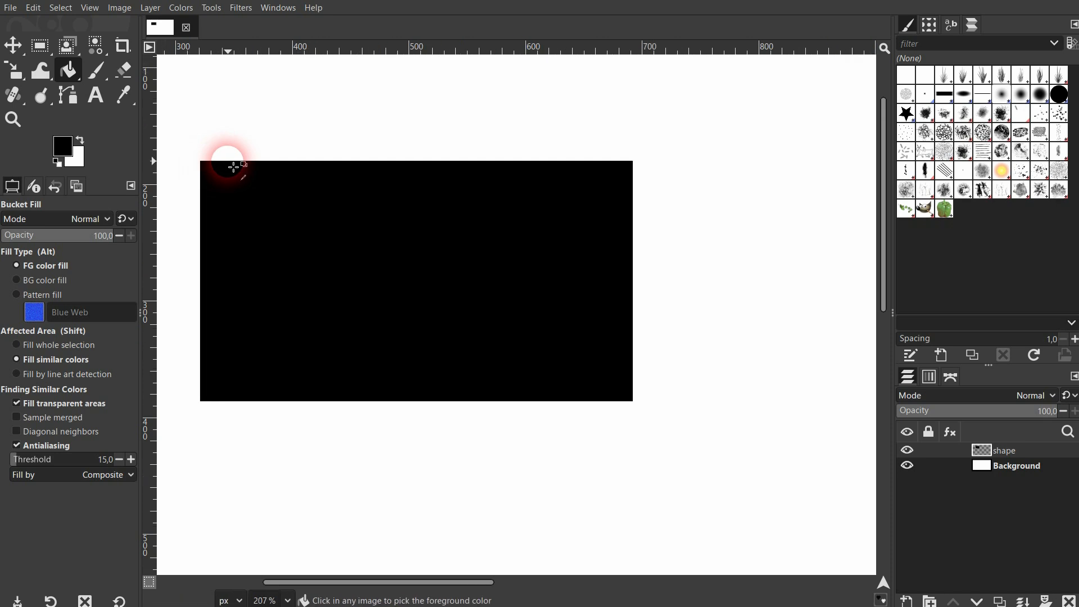
scroll(233, 167, "down", 1)
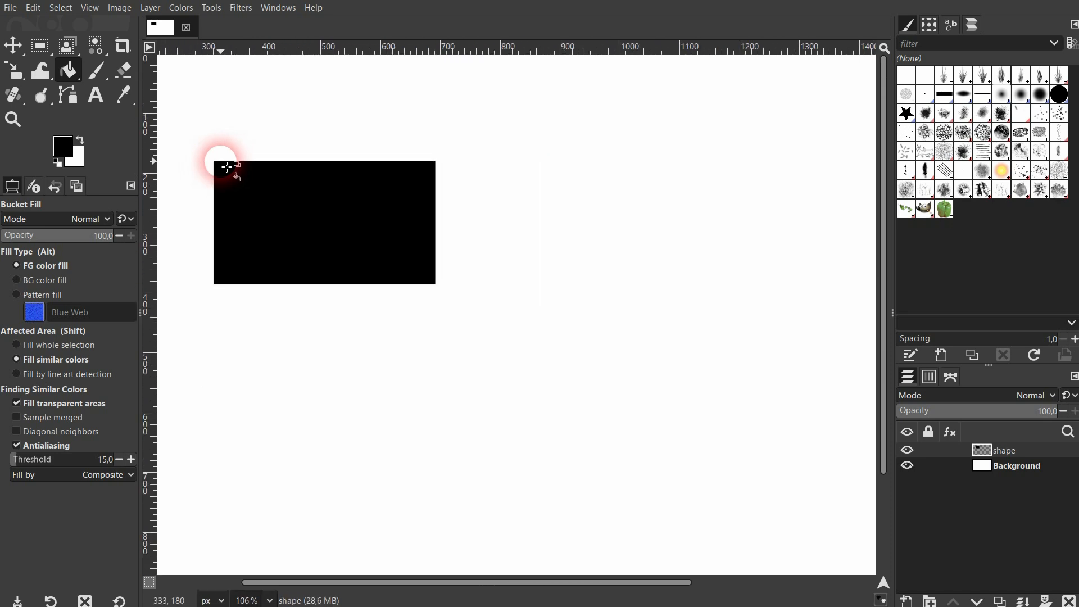
left_click(47, 53)
left_click(45, 217)
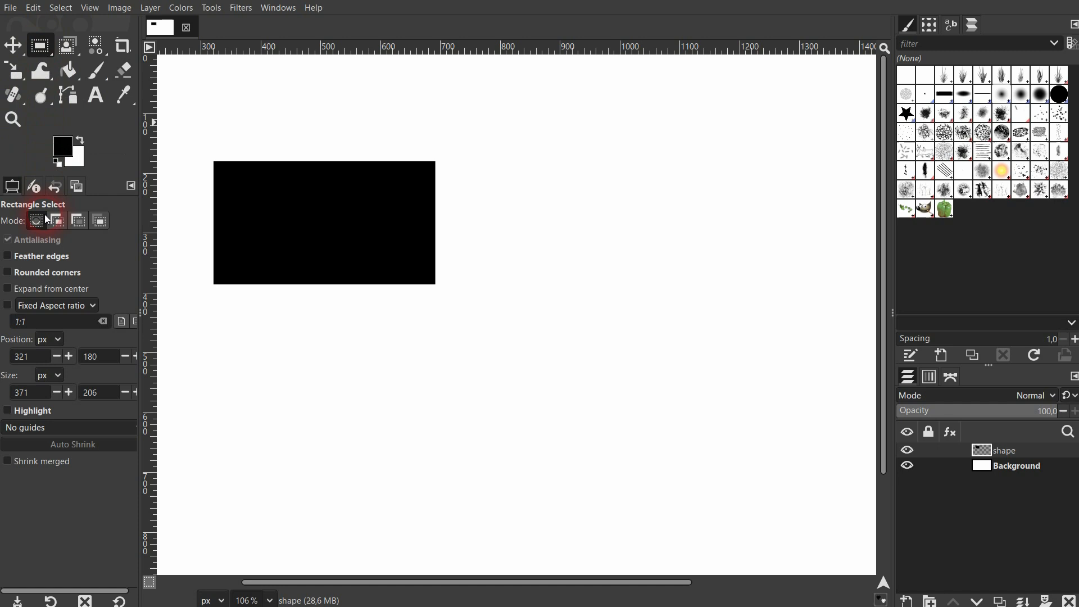
left_click(28, 256)
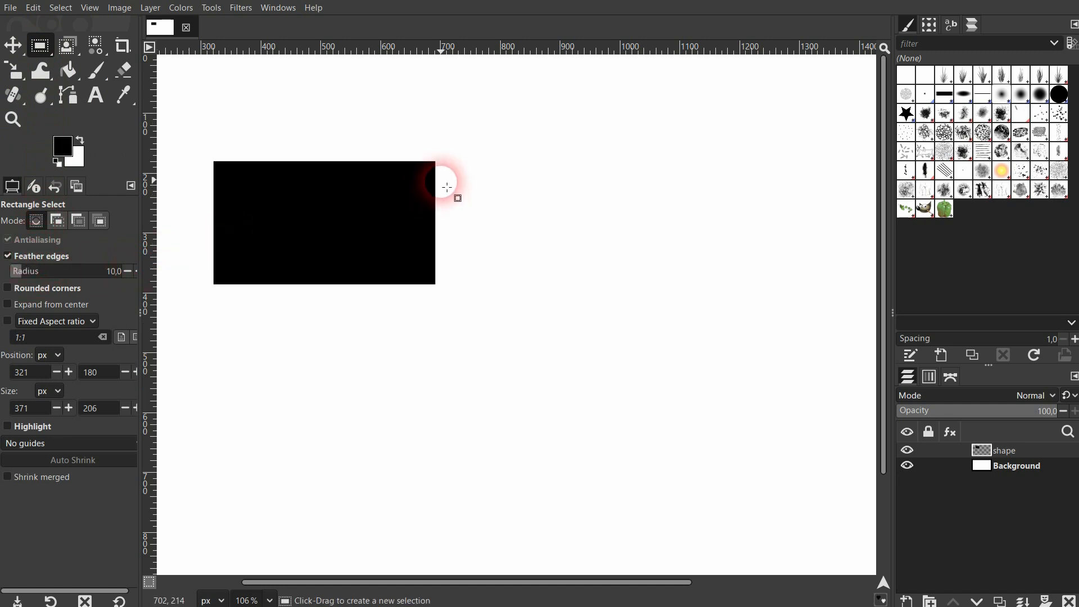
left_click_drag(453, 163, 686, 283)
Fill the feathered selection with the black foreground color and deselect it.
left_click(69, 71)
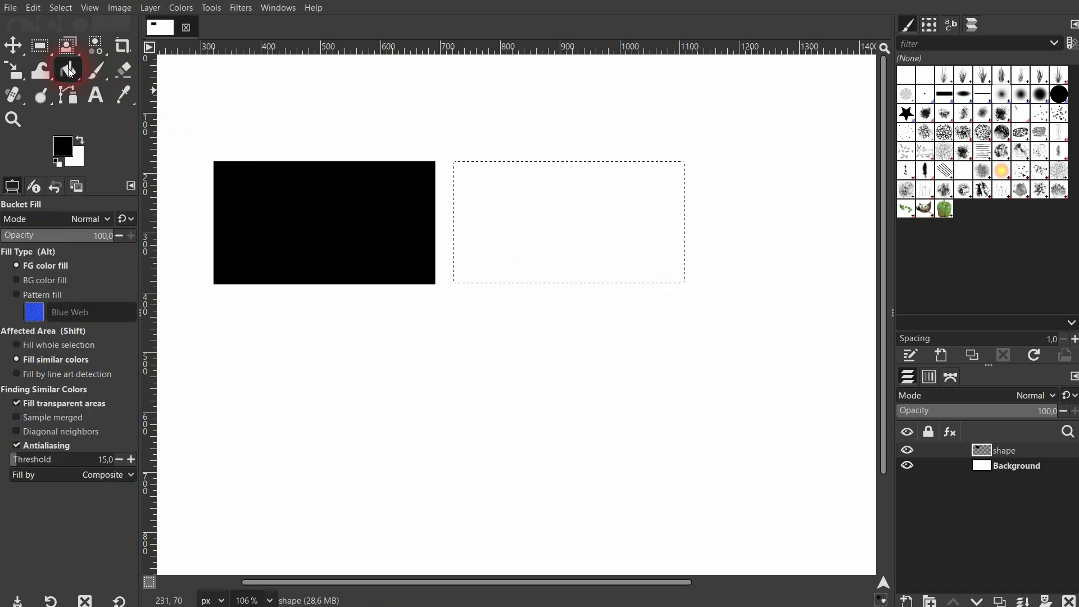
left_click(565, 211)
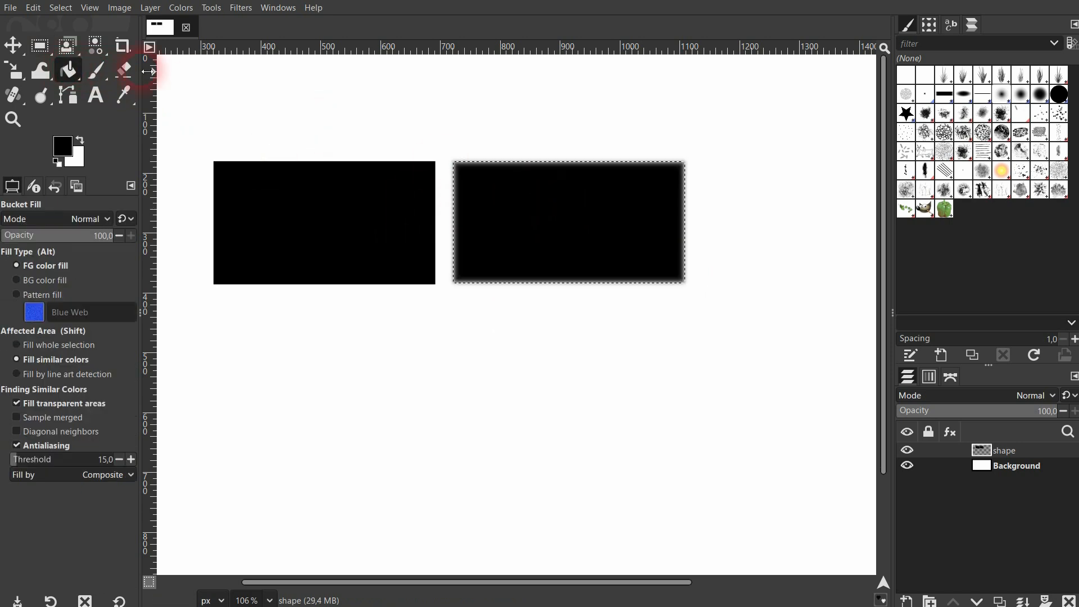
left_click(61, 8)
left_click(70, 37)
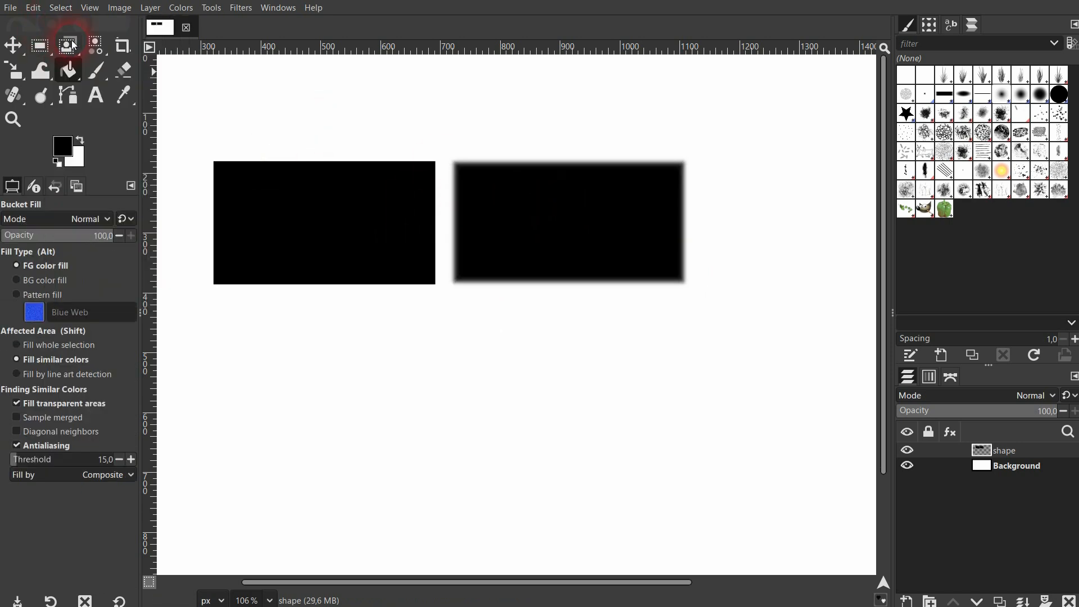
Examine the feathered edge at the second rectangle's upper-left corner up close, down to individual pixels.
left_click(14, 46)
scroll(462, 178, "up", 5)
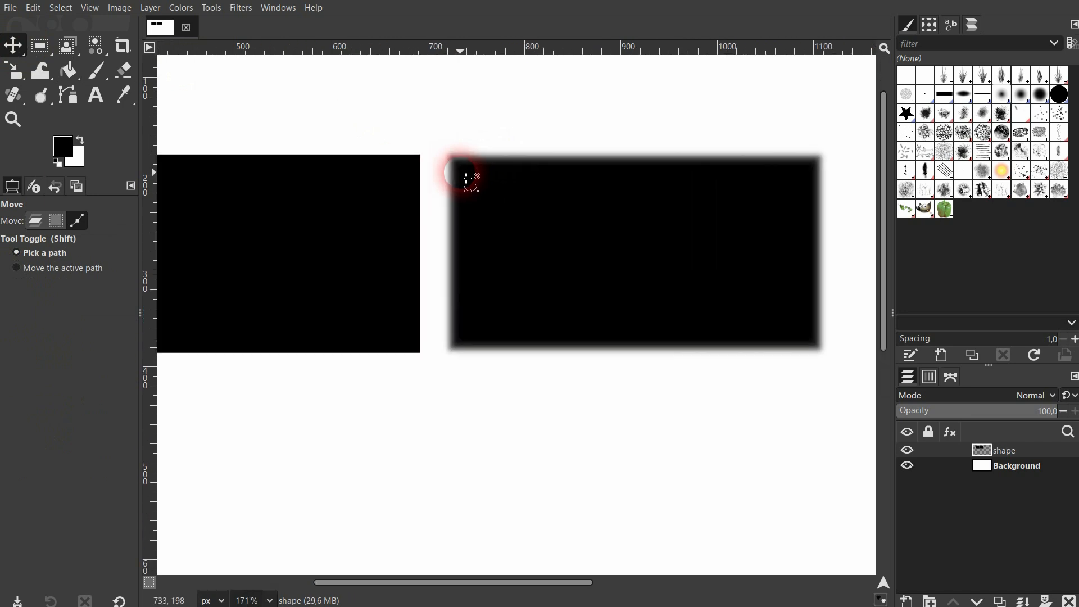
scroll(461, 178, "up", 5)
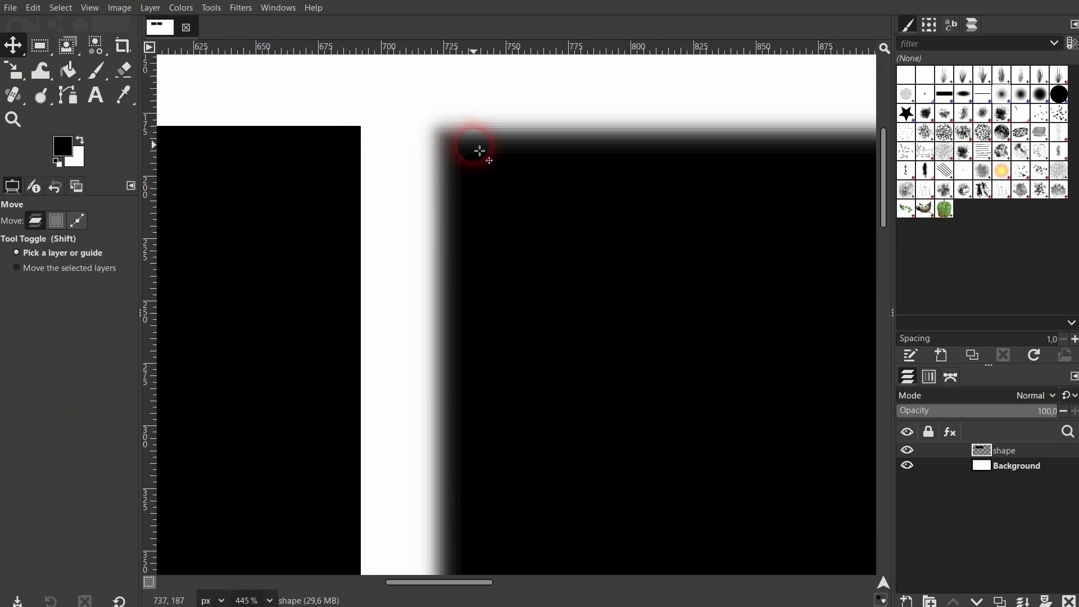
scroll(460, 135, "up", 8)
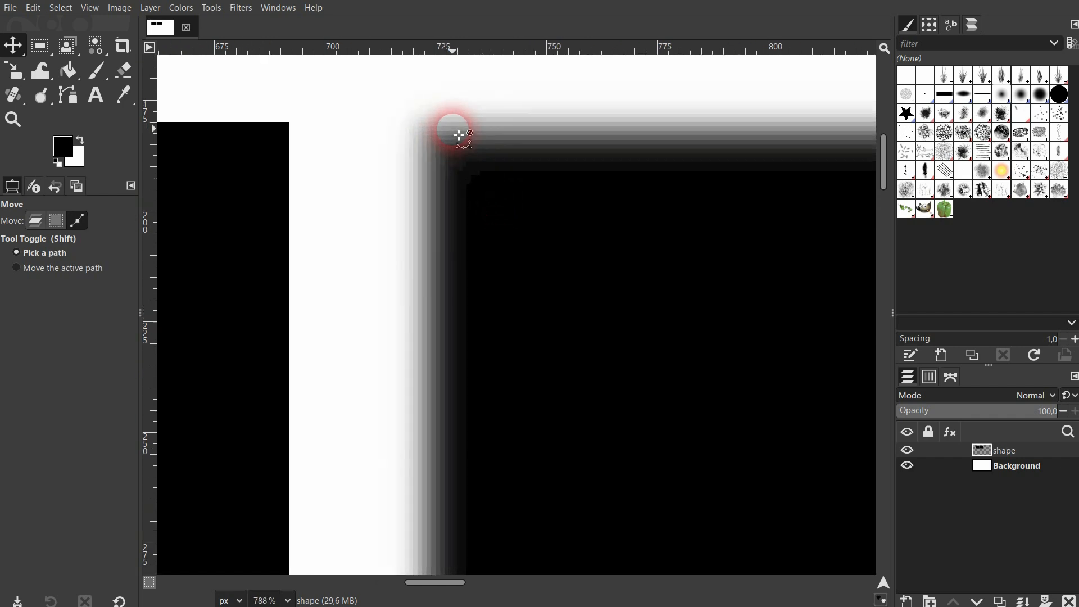
scroll(460, 135, "up", 9)
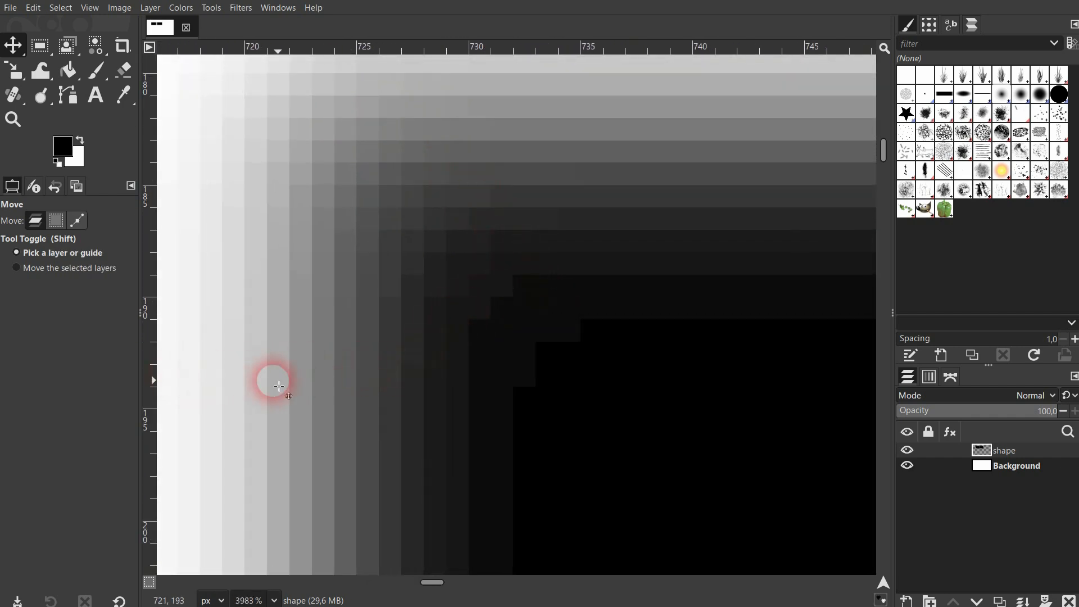
scroll(313, 369, "down", 6)
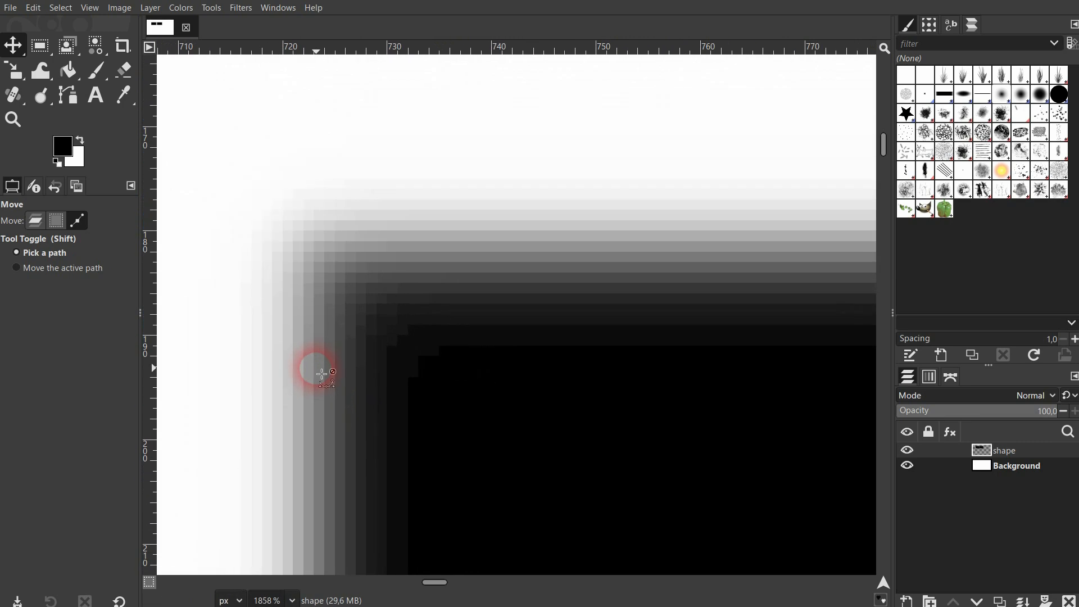
scroll(322, 375, "down", 3)
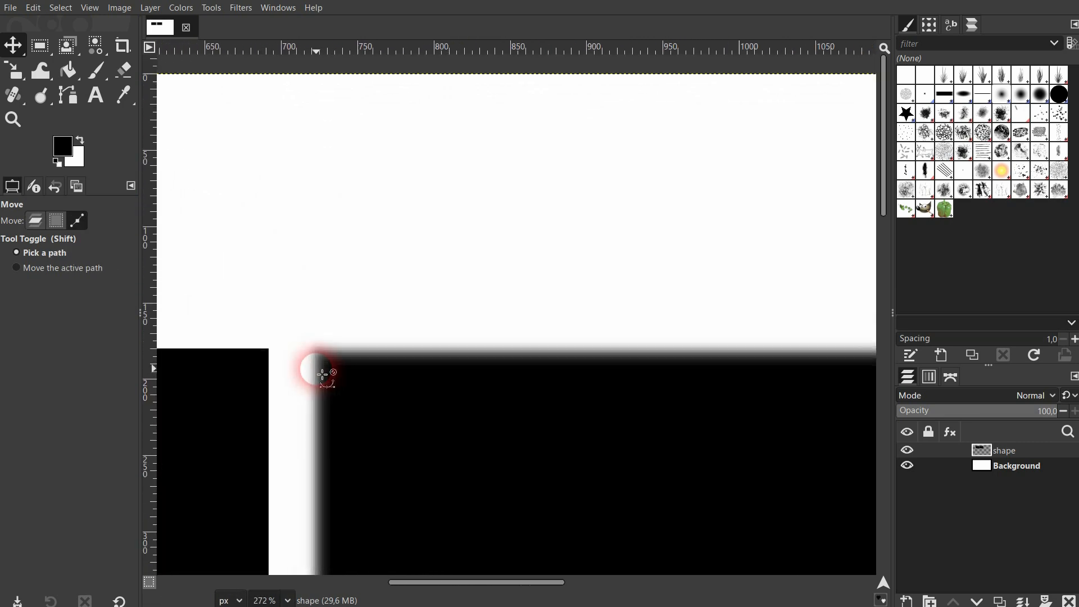
scroll(322, 375, "down", 1)
Fit the whole image in the window.
left_click(119, 8)
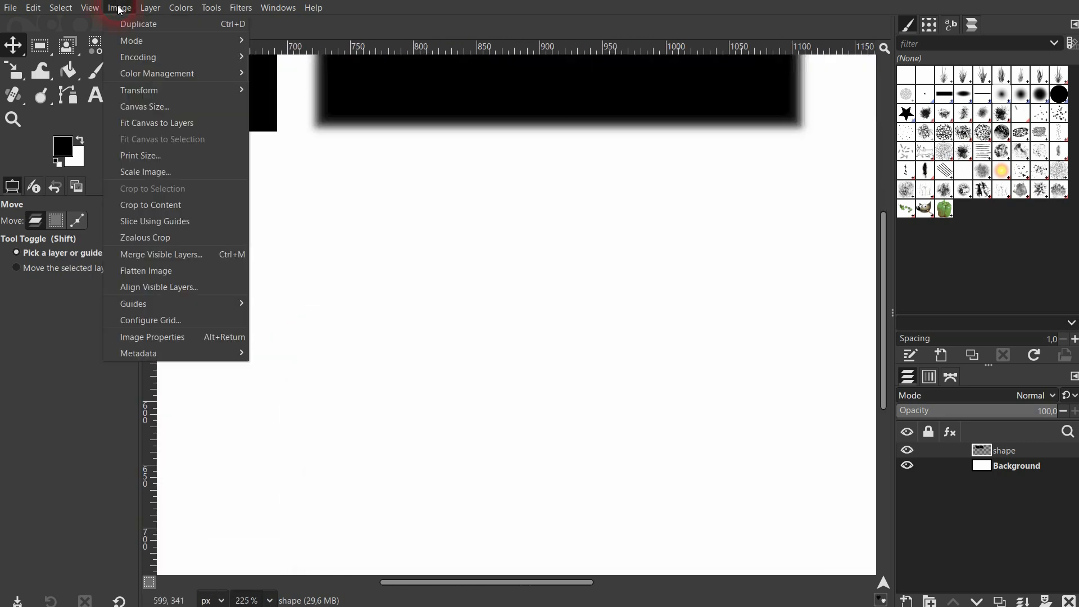
mouse_move(95, 10)
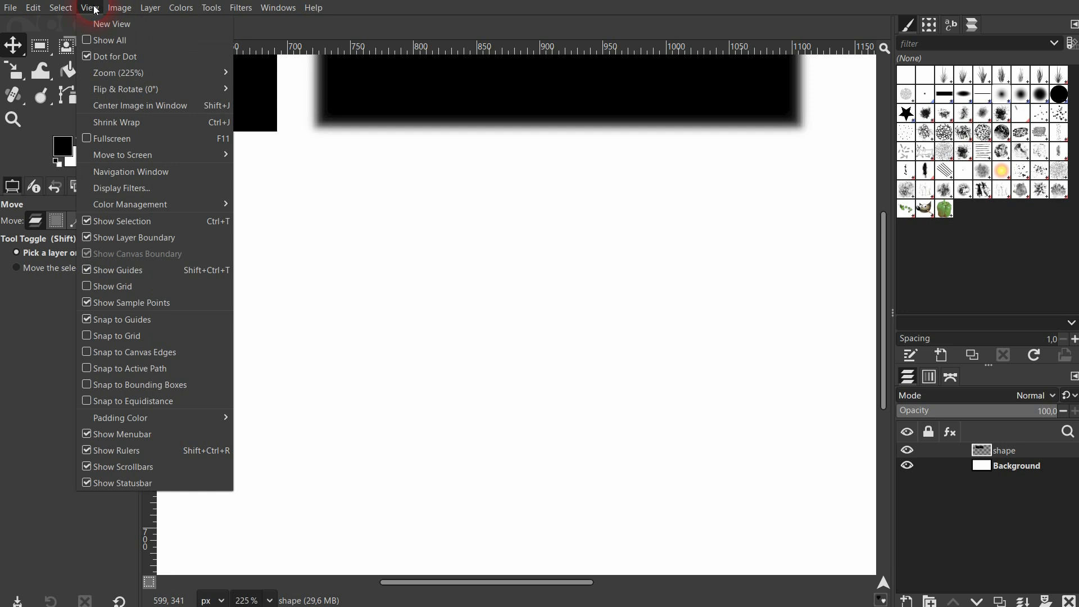
left_click(177, 74)
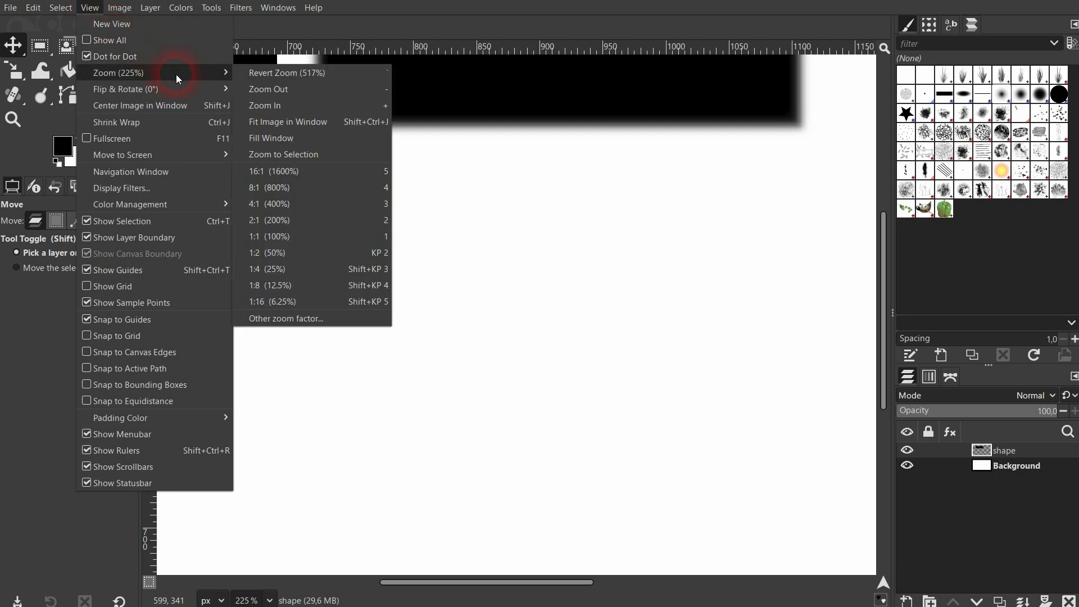
left_click(323, 122)
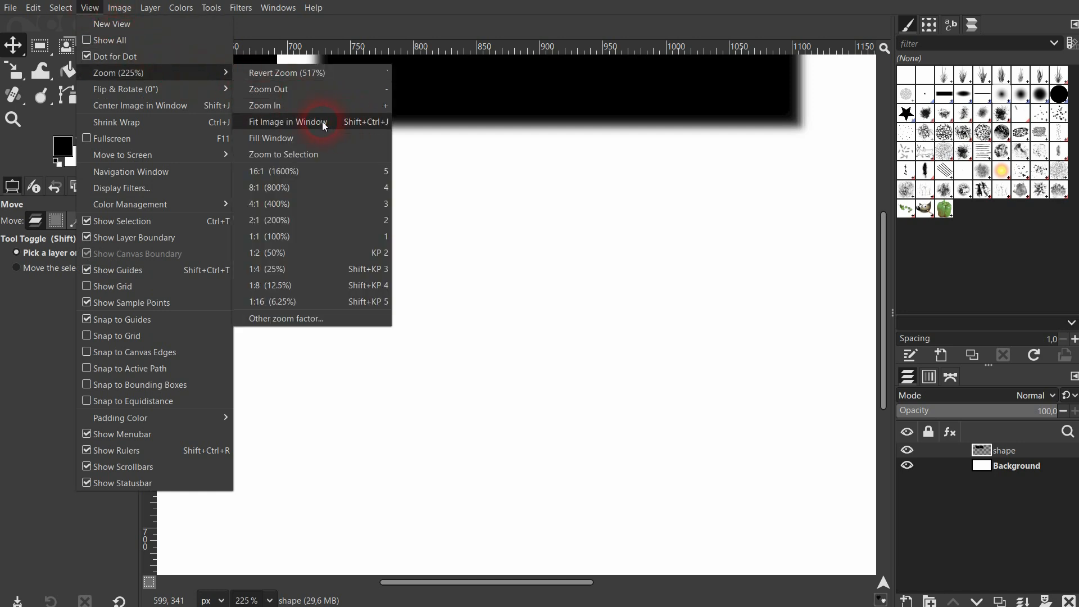
left_click(311, 123)
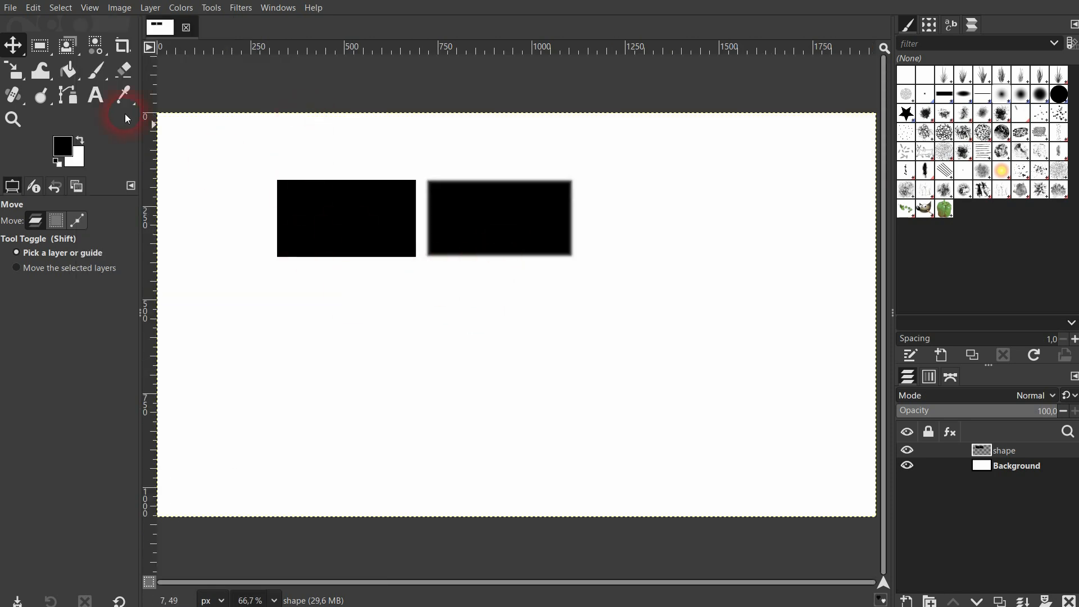
left_click(90, 10)
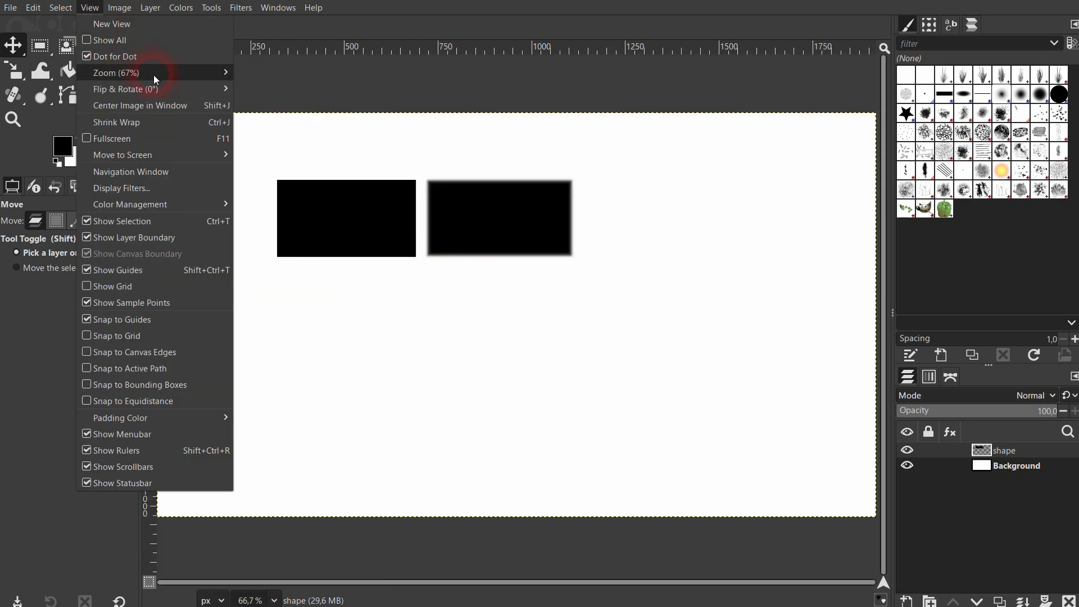
mouse_move(168, 73)
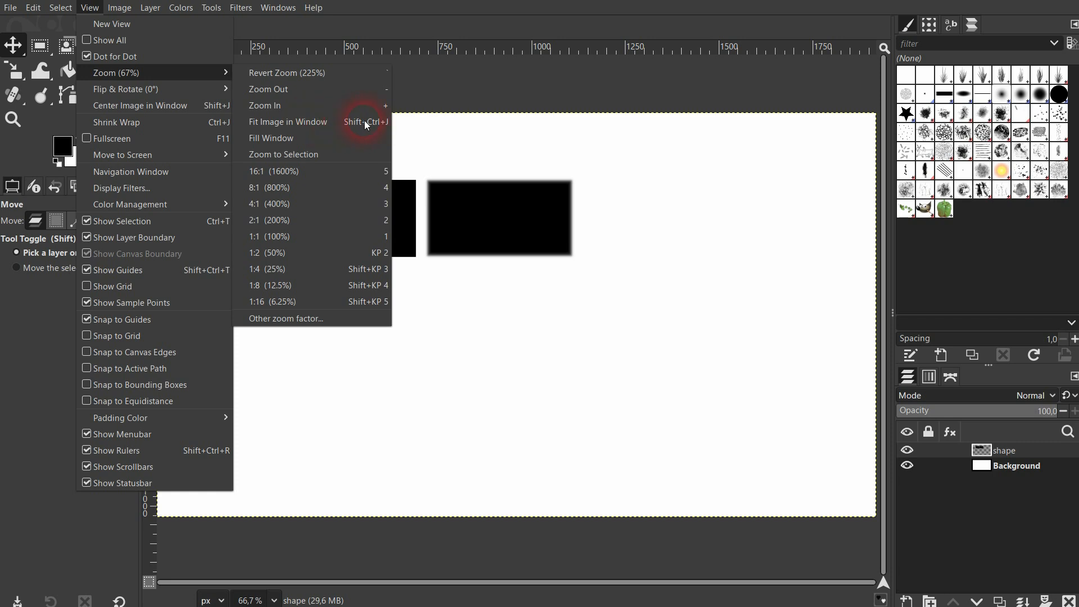
left_click(501, 83)
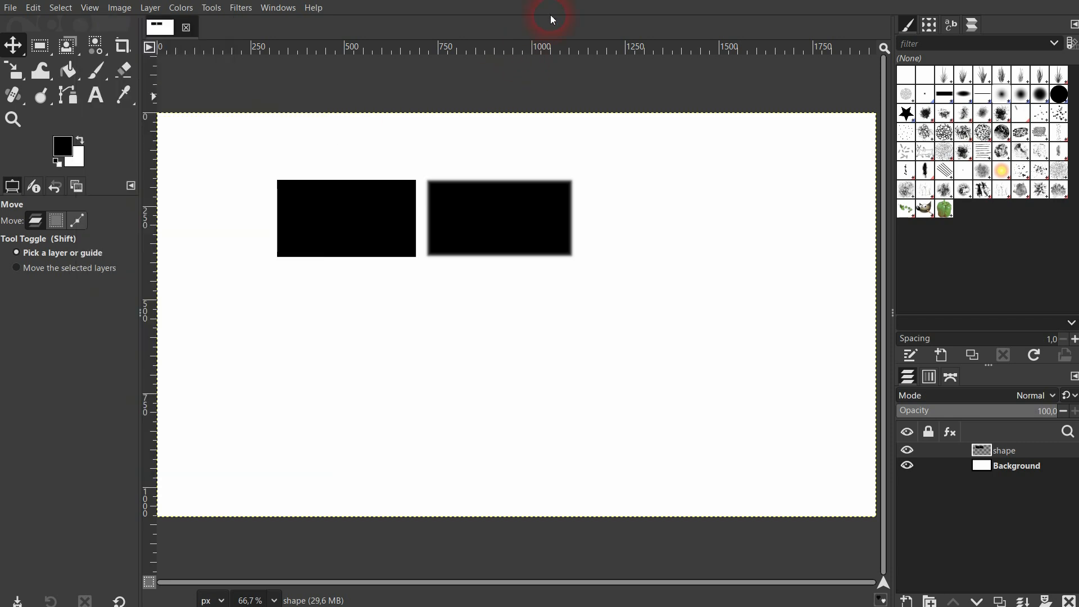
Make a rectangular selection about 355 × 230 px below the first rectangle, with a feather radius of about 66.7.
left_click(45, 50)
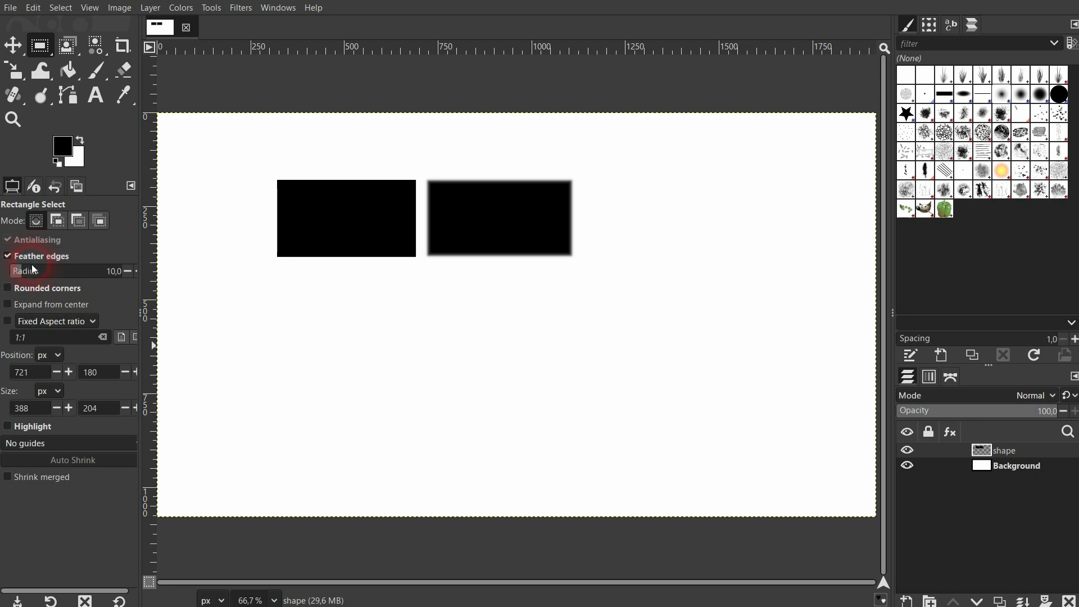
left_click_drag(279, 302, 418, 393)
left_click_drag(28, 277, 42, 274)
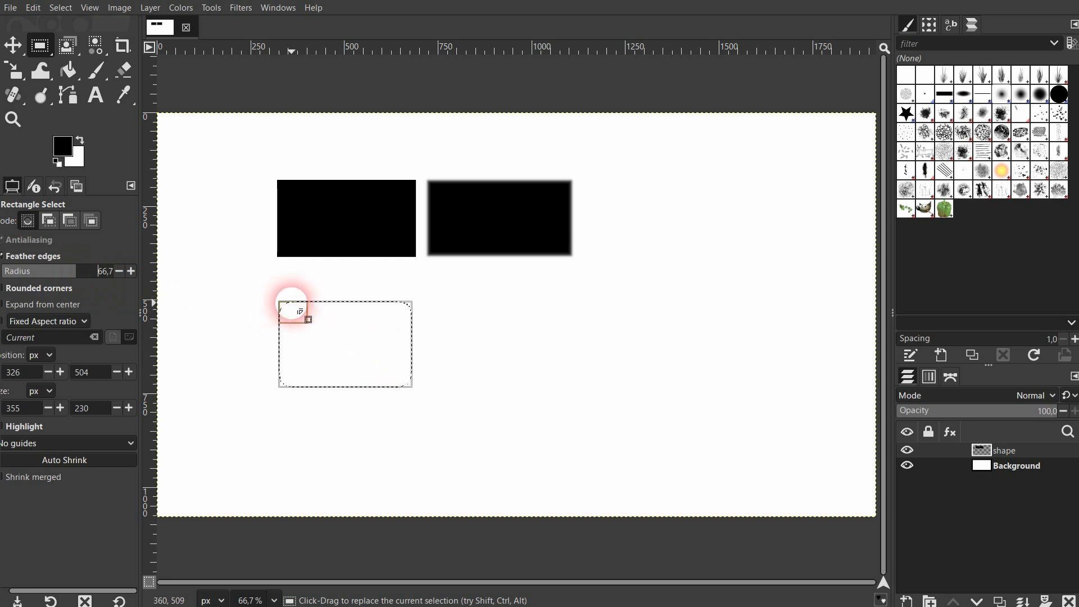
scroll(285, 312, "up", 5)
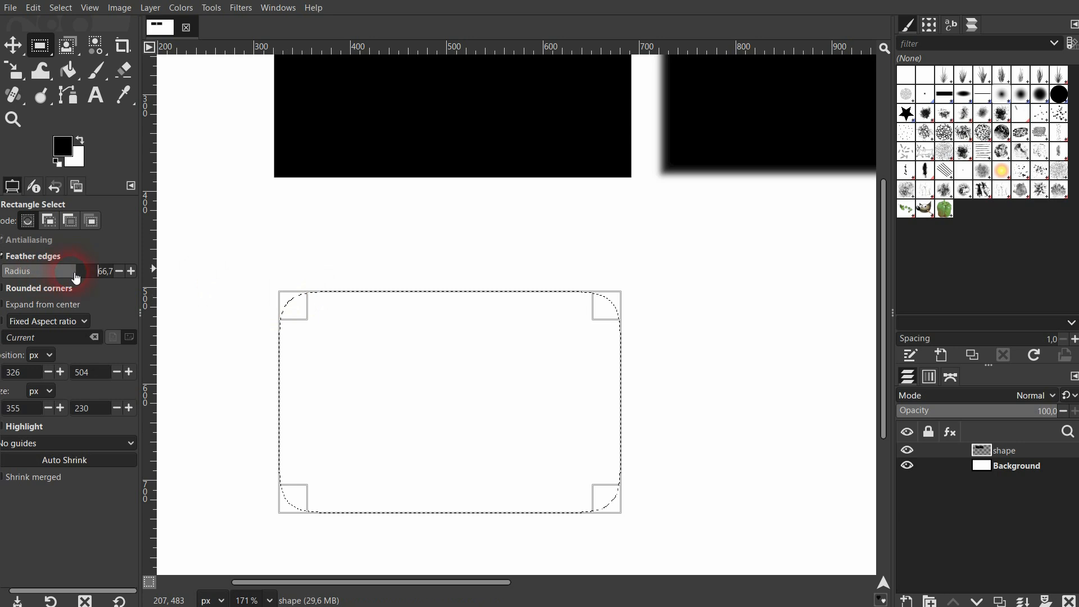
left_click_drag(76, 277, 34, 272)
Fill the strongly feathered selection with the black foreground color and deselect it.
left_click(68, 70)
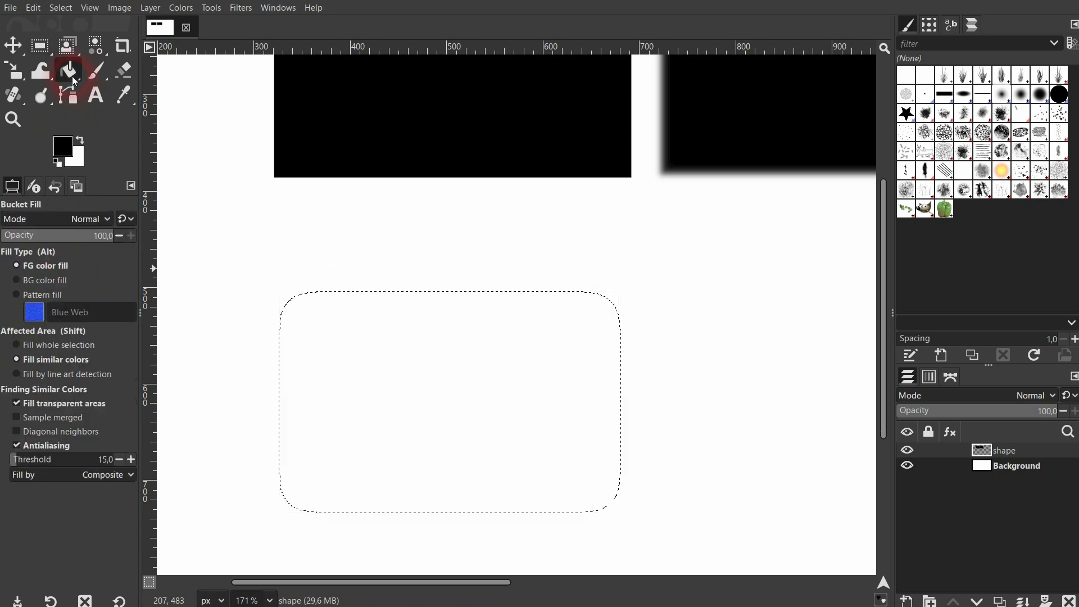
left_click(450, 400)
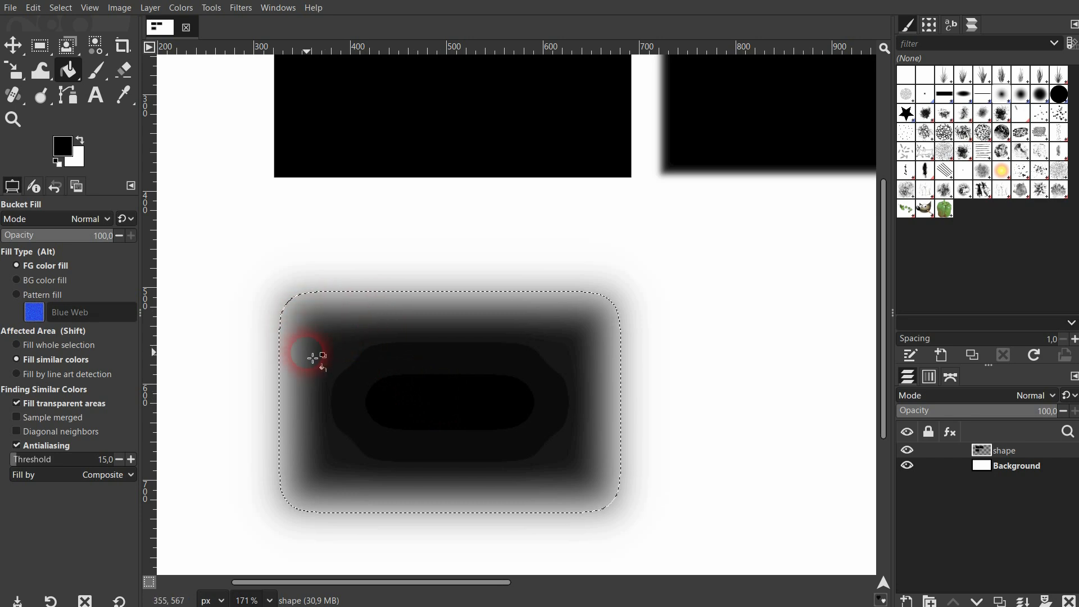
left_click(61, 7)
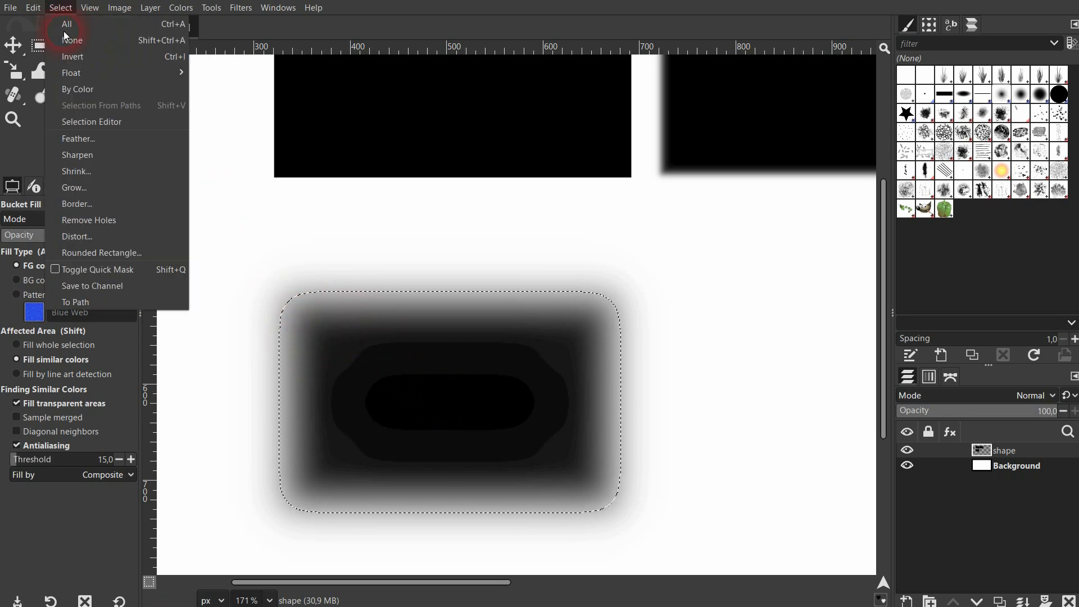
left_click(73, 50)
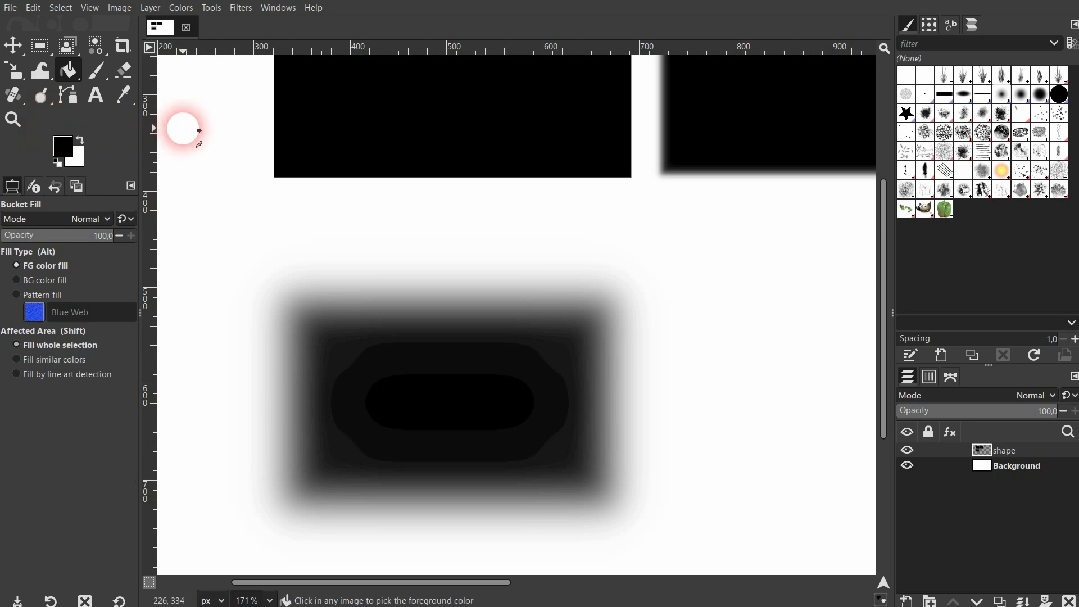
key("shift+ctrl+j")
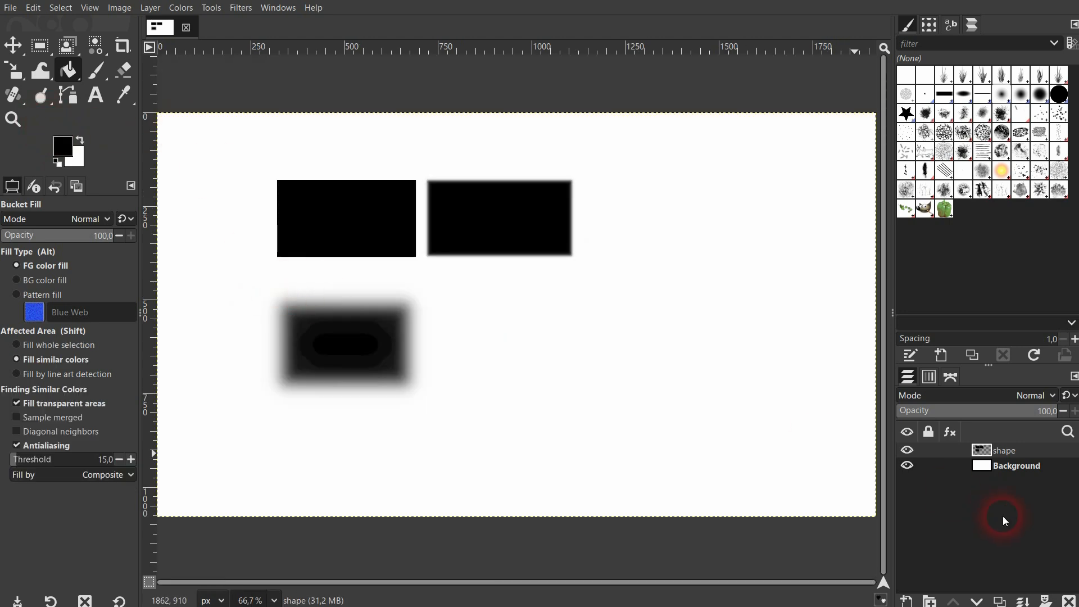
Delete the shape layer with the filled rectangles and create a new transparent layer named shape at 1920 × 1080 px.
left_click(1070, 601)
left_click(907, 600)
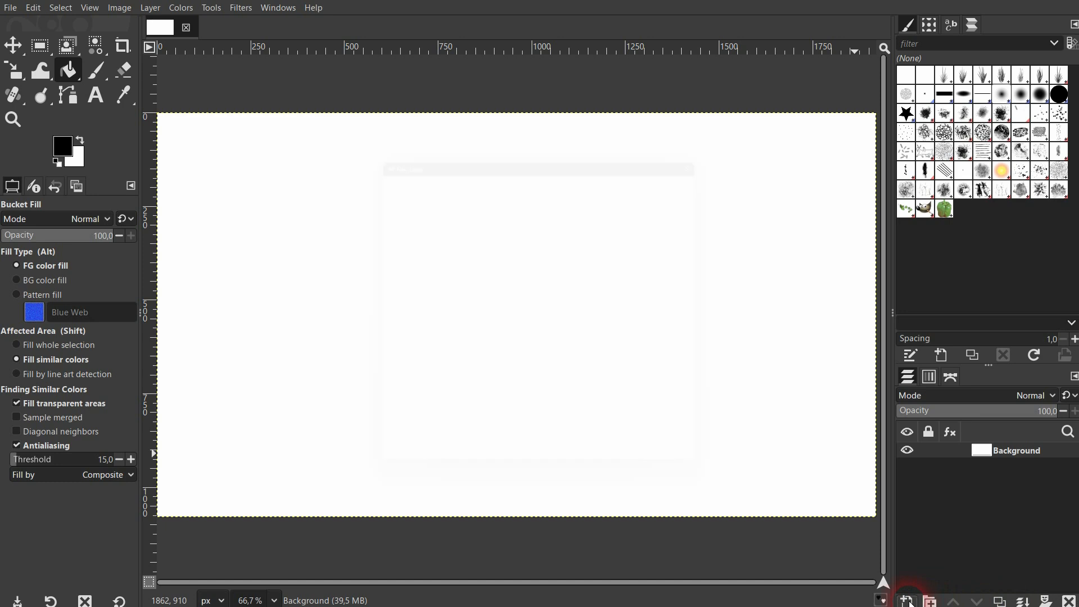
left_click(649, 479)
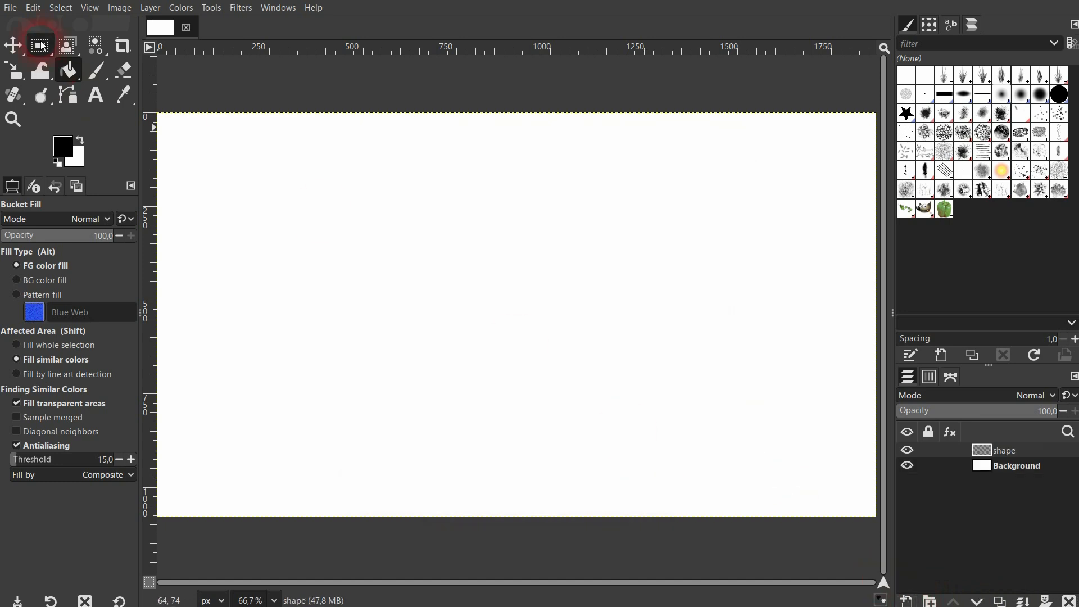
Make an elliptical selection of about 555 × 372 px without feathering and fill it with the black foreground color.
left_click_drag(41, 46, 98, 68)
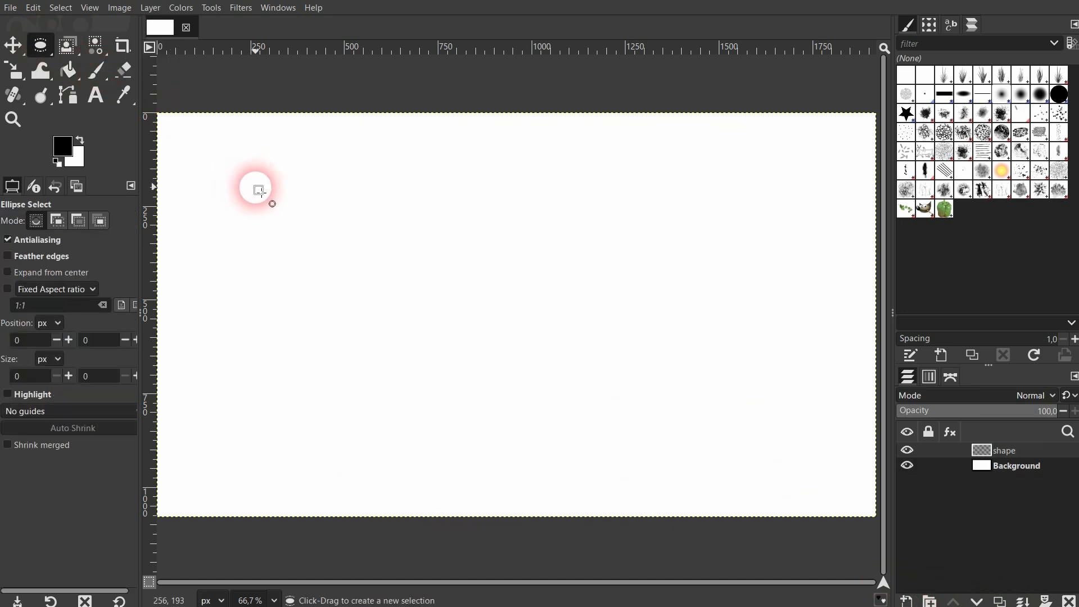
left_click_drag(256, 187, 464, 326)
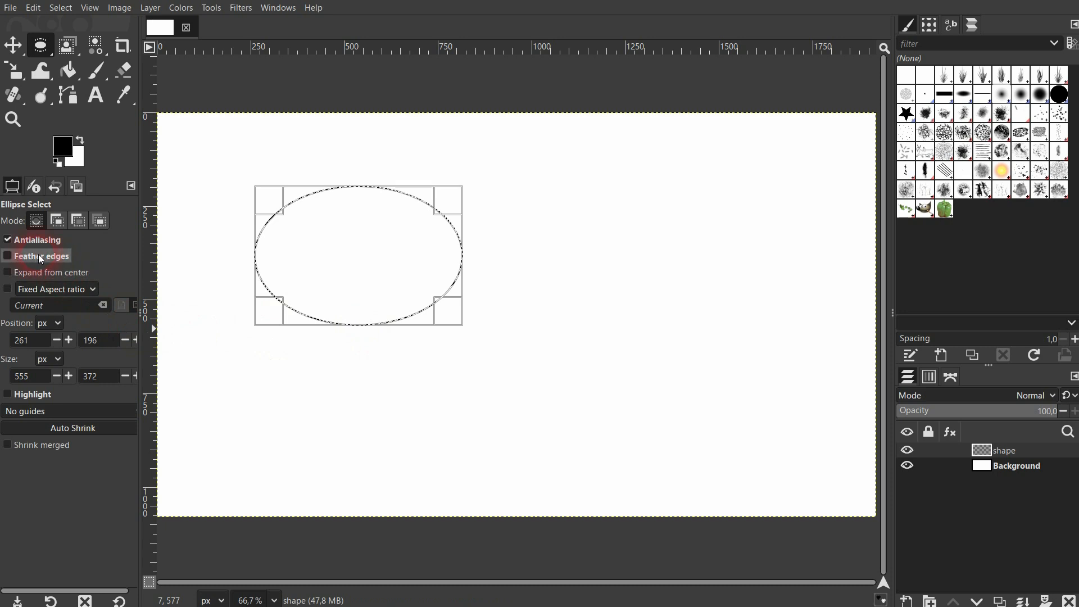
left_click(66, 70)
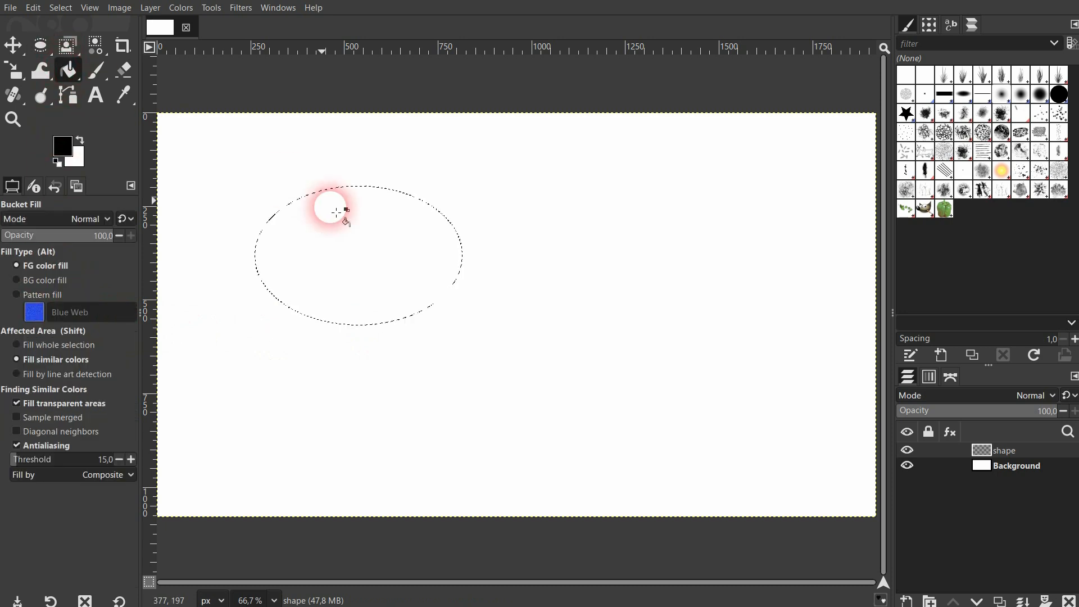
left_click(402, 250)
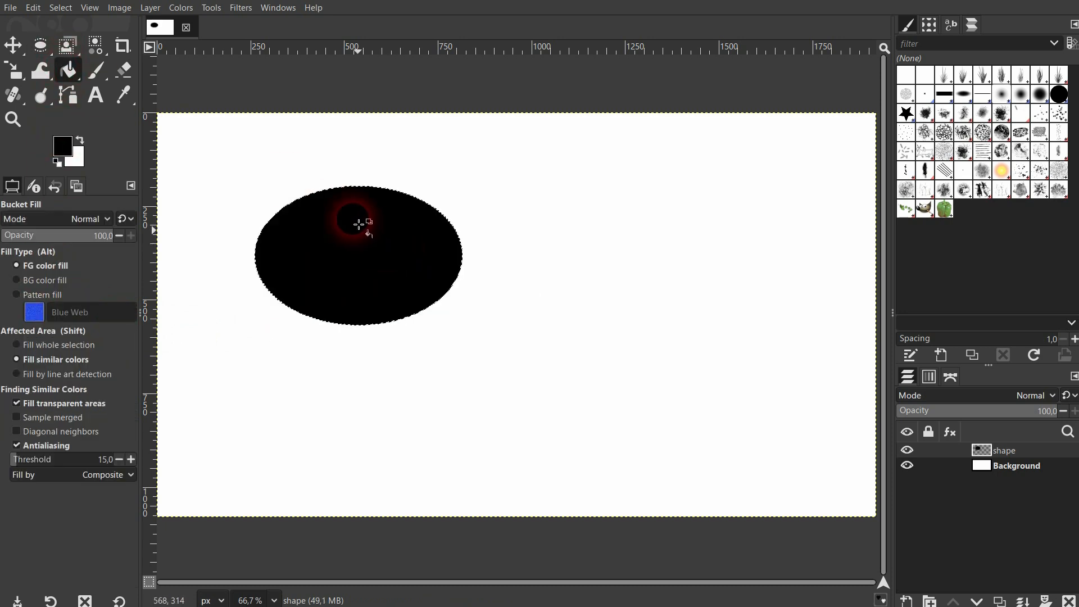
Make a second elliptical selection of about 629 × 366 px beside the first, with a feather radius of 10, and fill it black.
left_click(40, 48)
left_click_drag(535, 195, 776, 338)
left_click(32, 261)
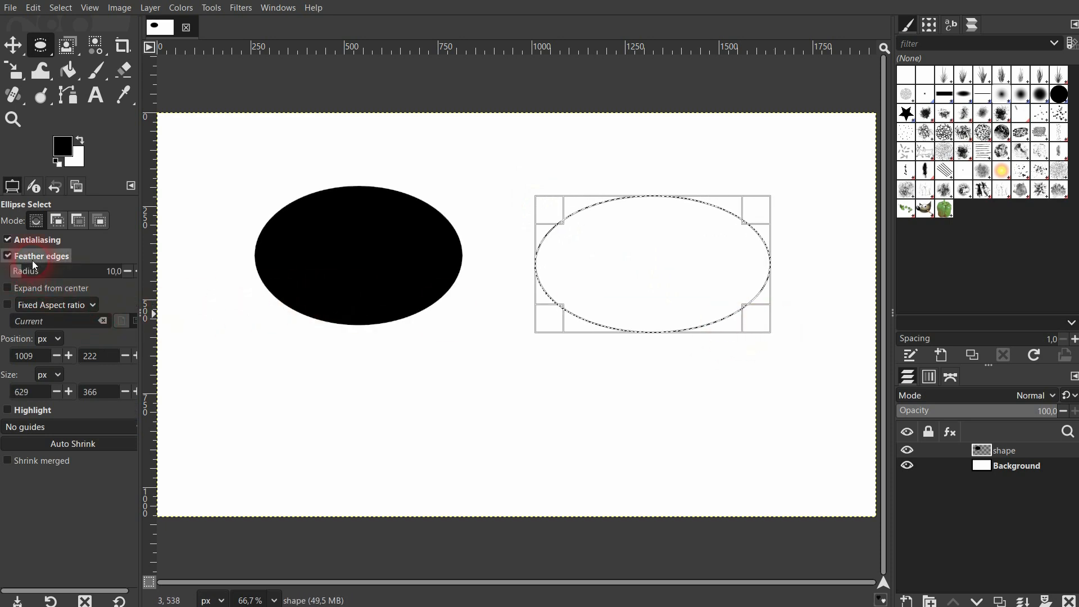
left_click(68, 70)
left_click(675, 260)
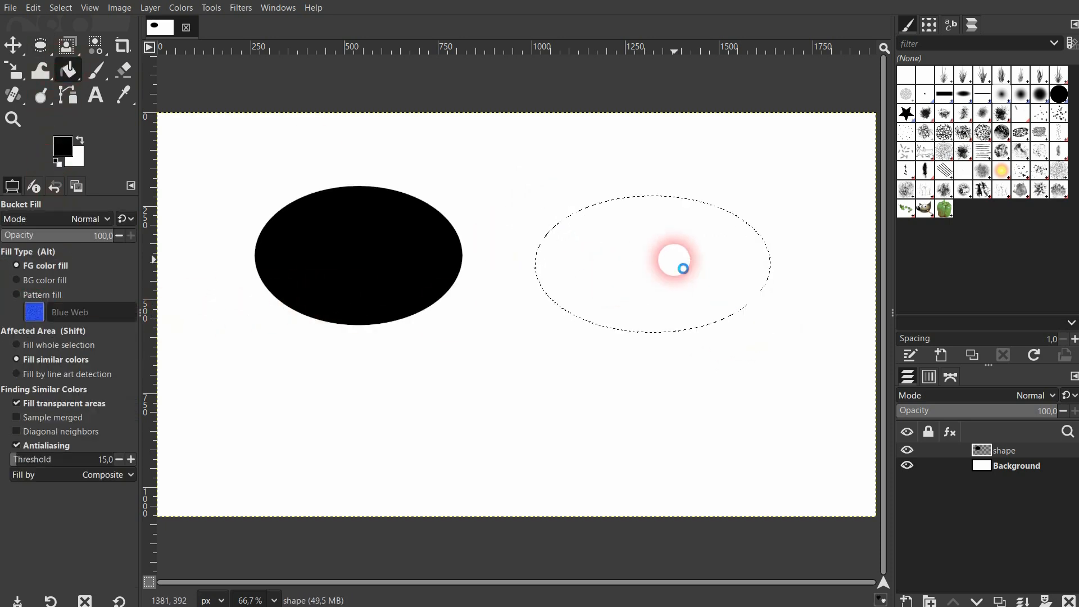
left_click(320, 284)
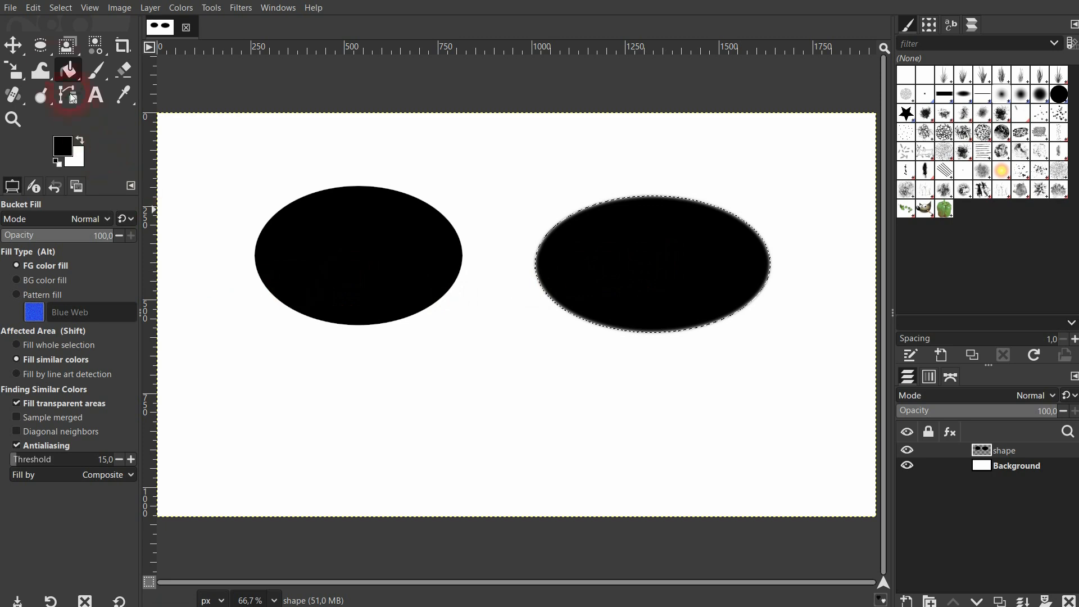
Make a third elliptical selection of about 545 × 294 px below the first ellipse, with a feather radius of about 35.4.
left_click(40, 46)
left_click_drag(271, 358, 475, 468)
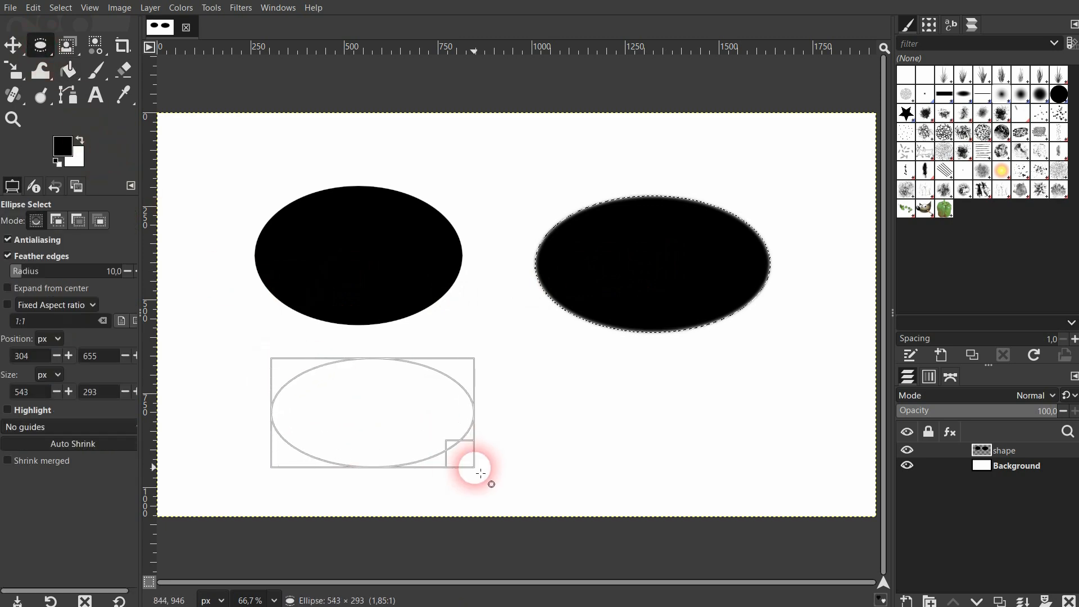
left_click_drag(36, 280, 31, 274)
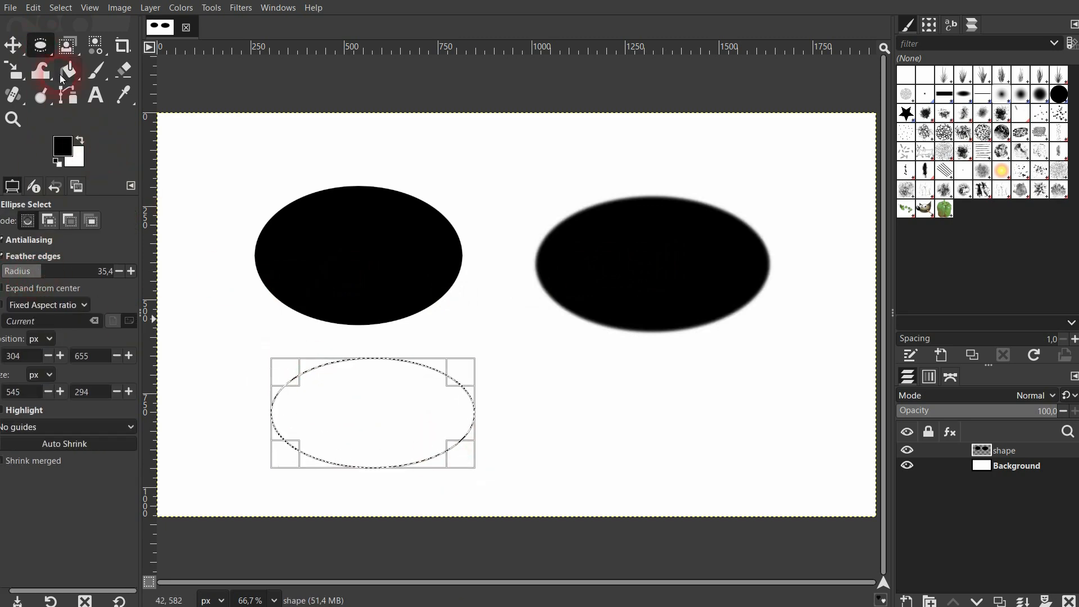
Fill the third, strongly feathered ellipse with the black foreground color and deselect it.
left_click(68, 71)
left_click(343, 432)
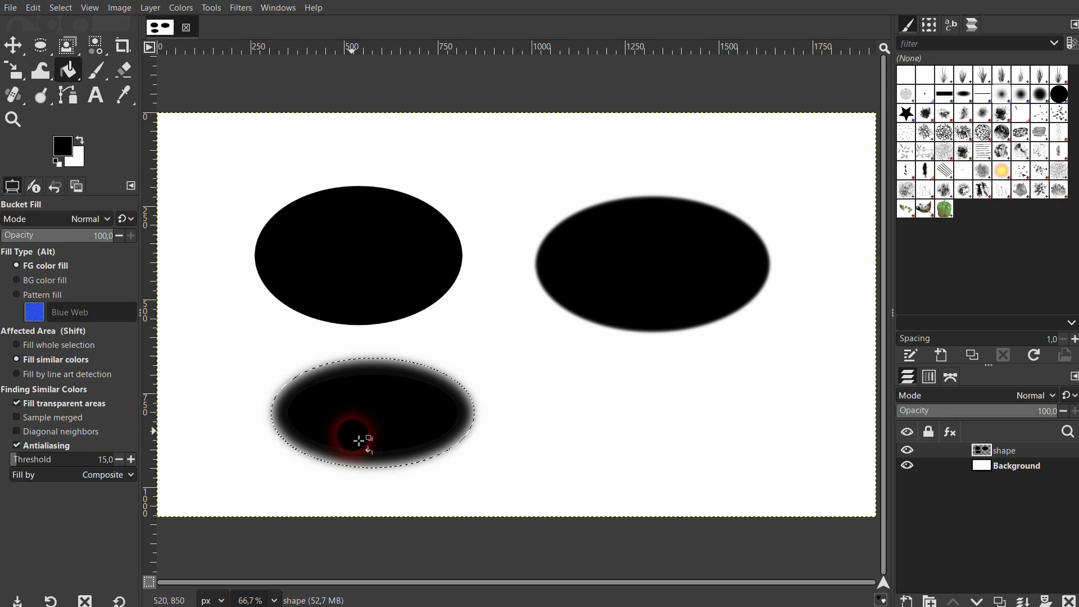
left_click(61, 7)
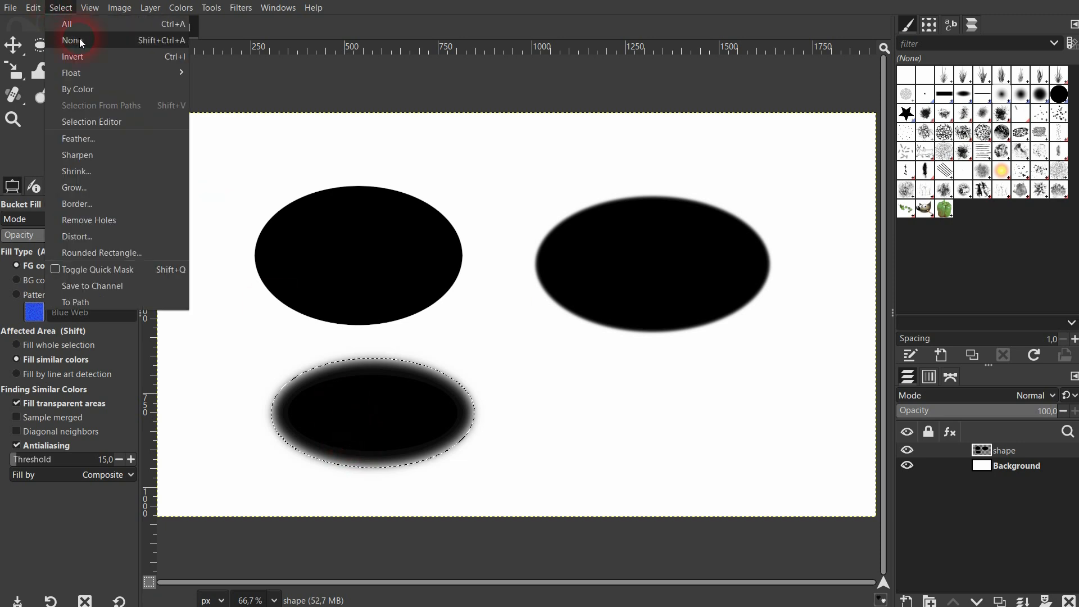
left_click(76, 37)
Compare the sharp and feathered edges of the three ellipses up close.
left_click(12, 49)
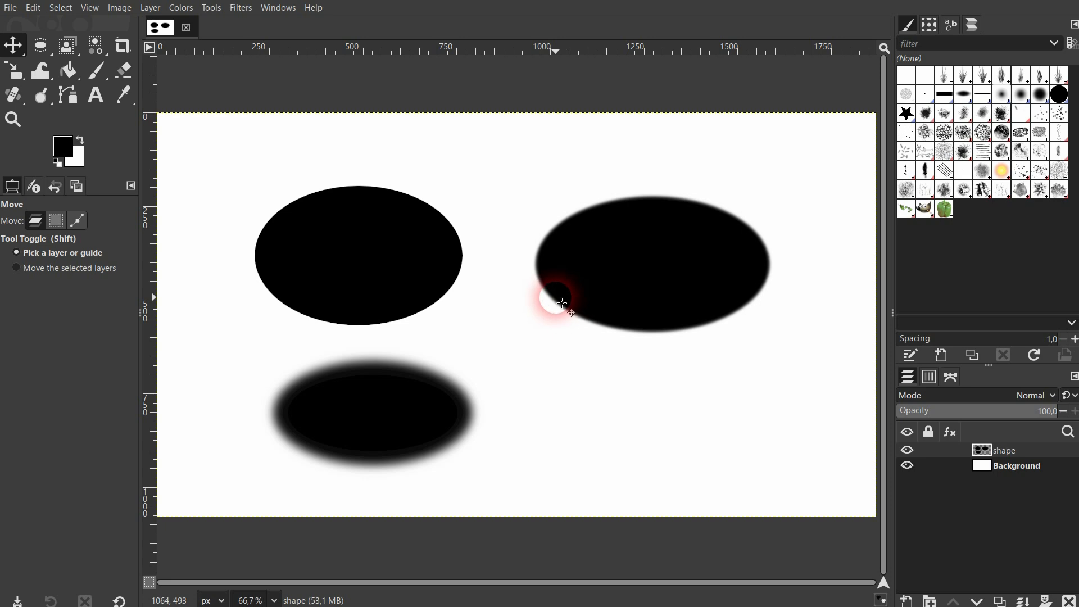
scroll(564, 294, "up", 2)
scroll(564, 295, "up", 5)
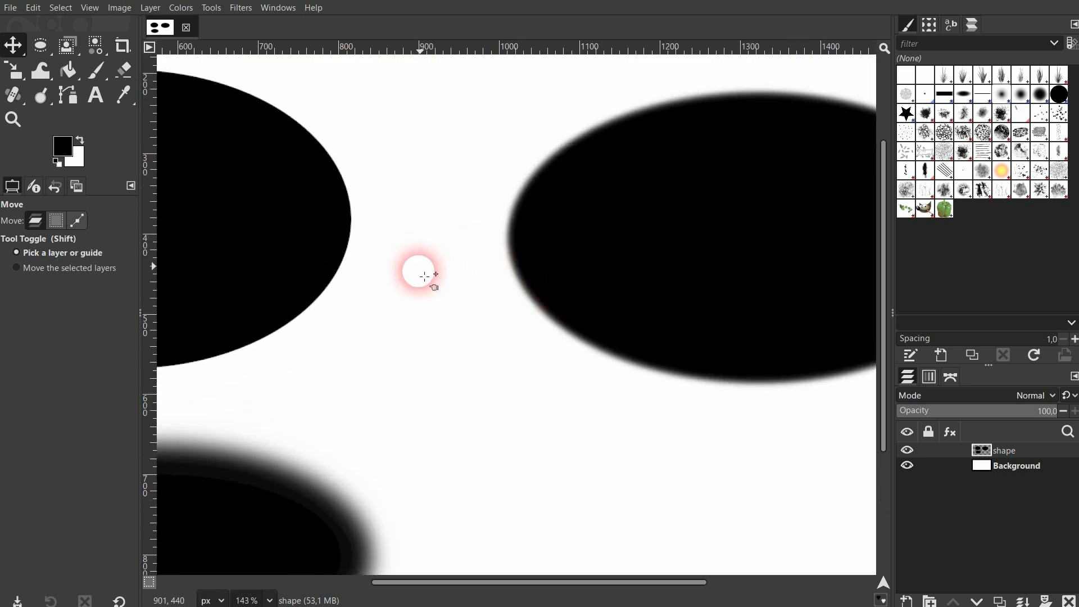
scroll(433, 323, "down", 3)
scroll(437, 325, "down", 4)
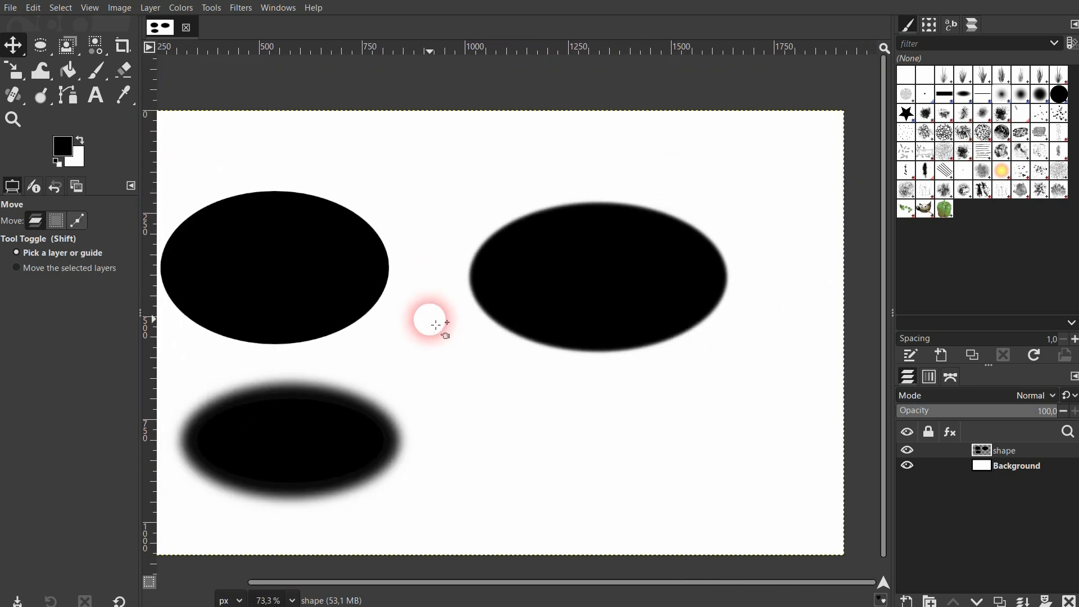
scroll(436, 325, "down", 1)
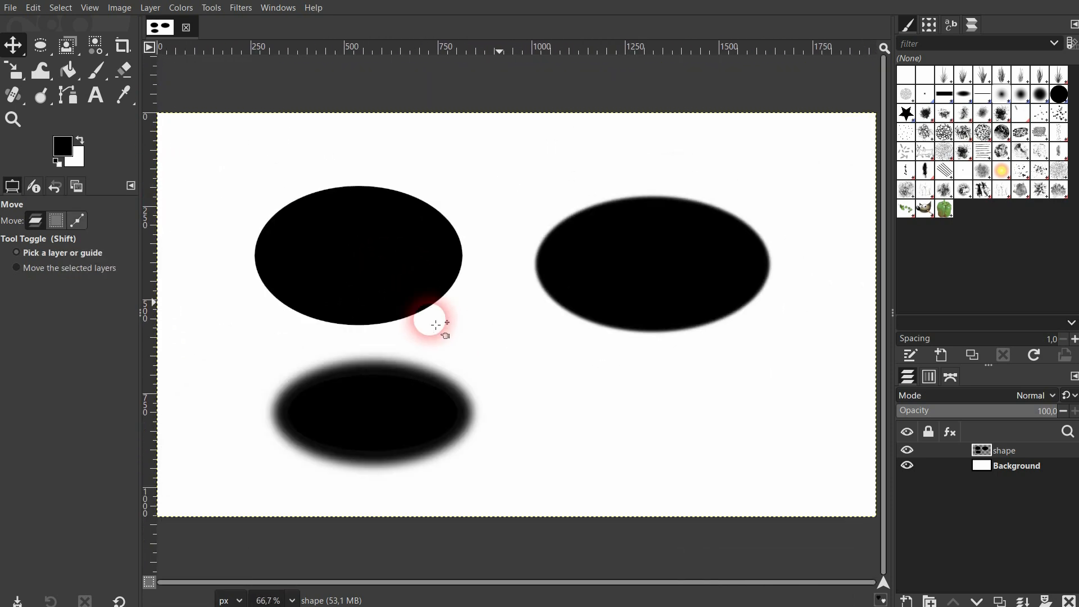
Delete the shape layer with the filled ellipses and add a fresh transparent layer named shape.
left_click(1069, 601)
left_click(907, 601)
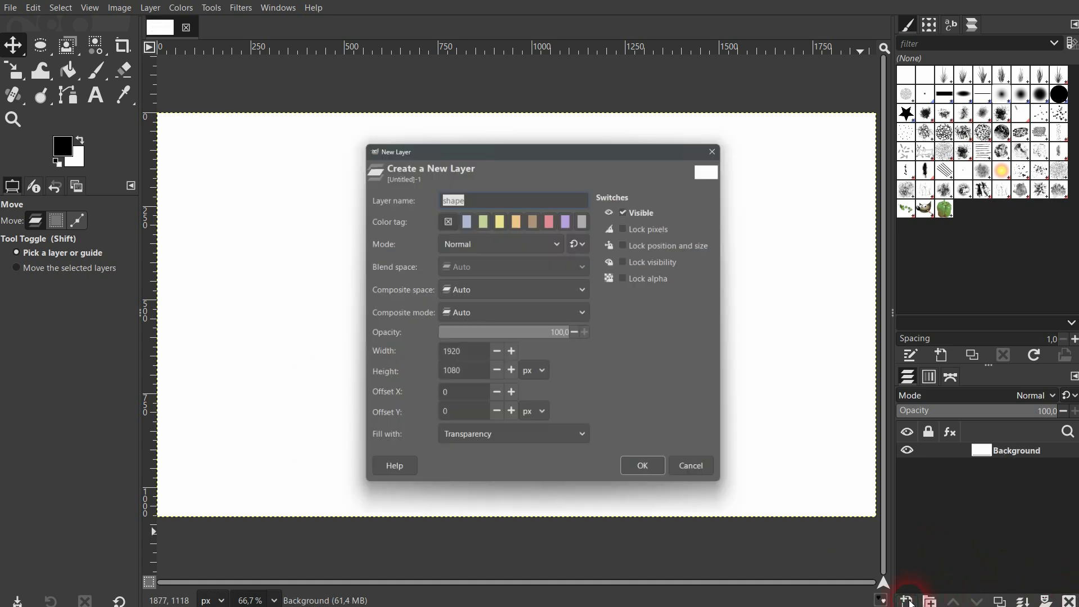
left_click(655, 473)
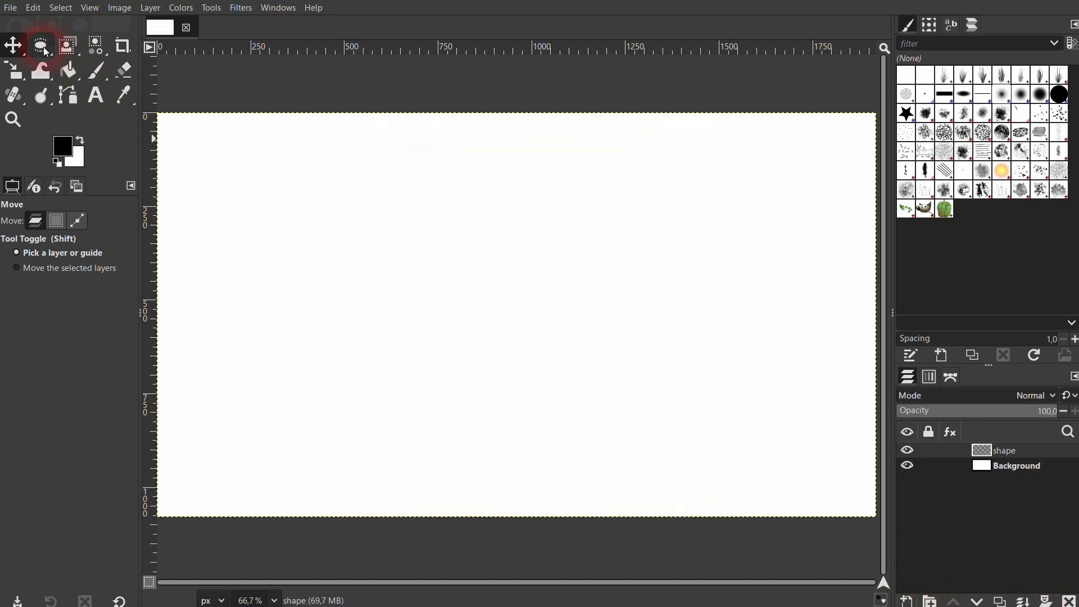
Make a rectangular selection of about 545 × 338 px on the shape layer and turn off Feather edges.
left_click_drag(45, 48, 90, 49)
left_click(321, 198)
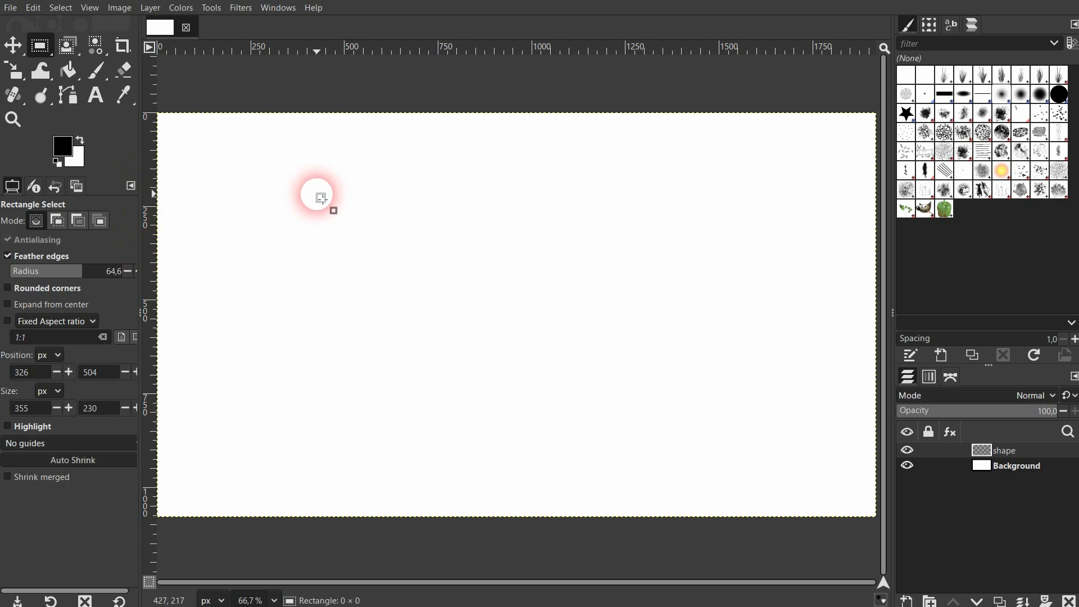
left_click_drag(320, 197, 521, 320)
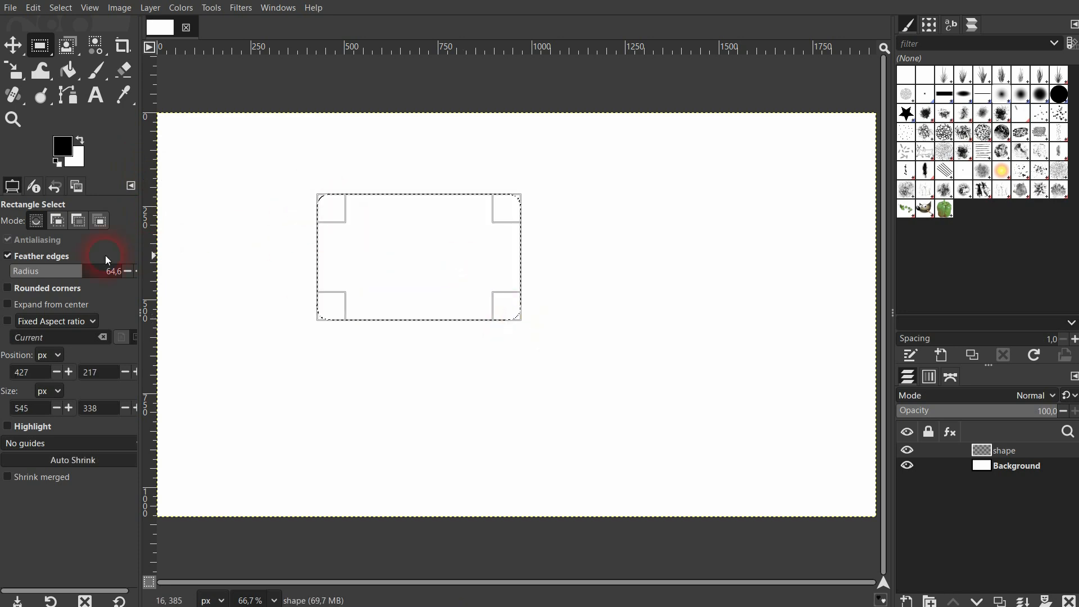
left_click(8, 256)
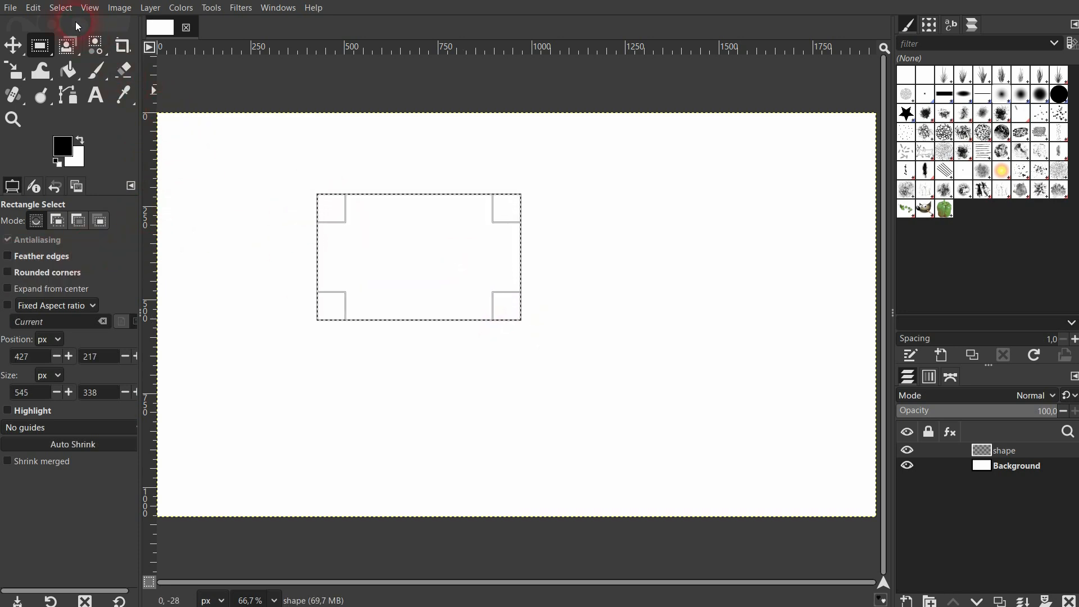
Open the Feather Selection settings for the rectangular selection and place the dialog clear of the selection.
left_click(61, 8)
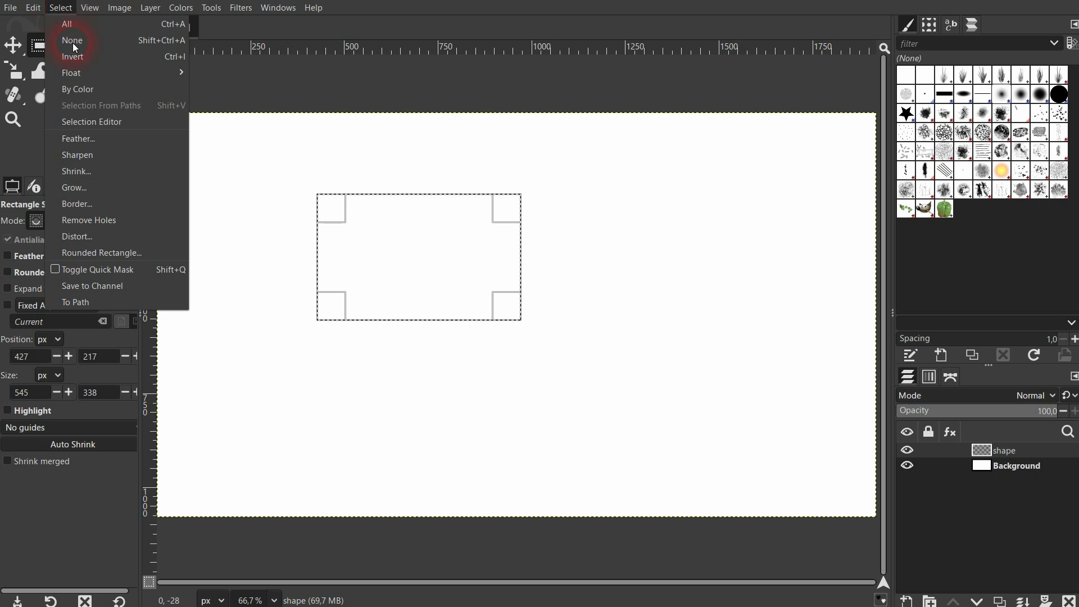
left_click(113, 142)
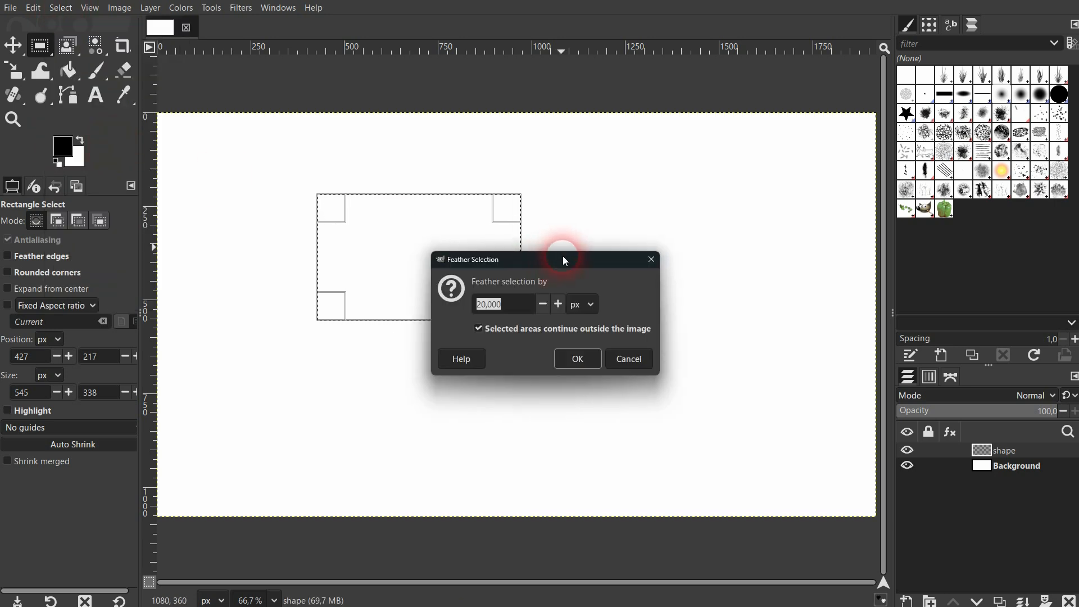
left_click_drag(559, 249, 728, 147)
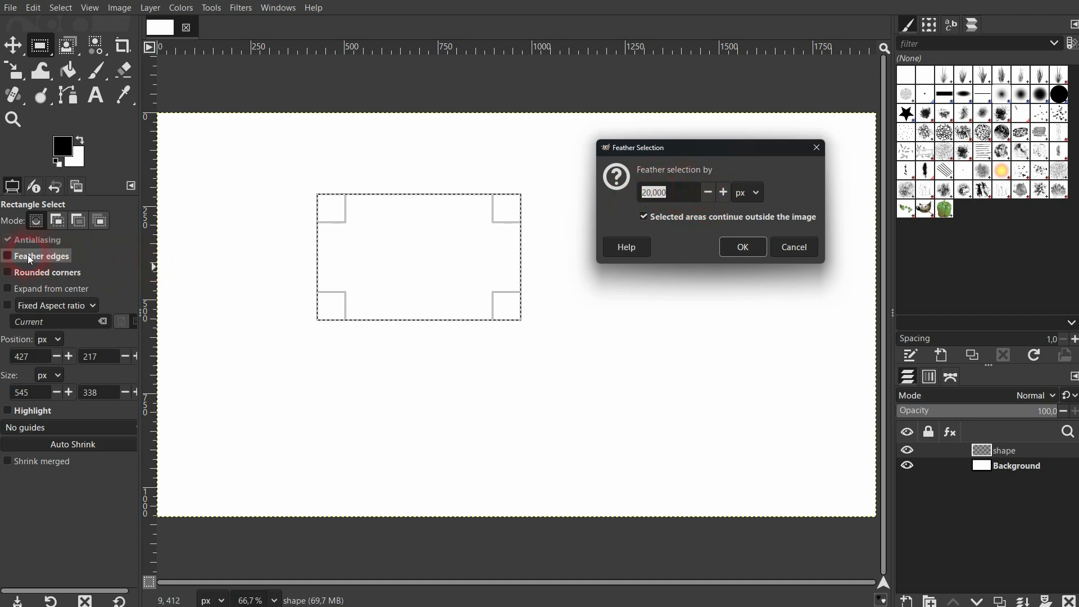
Enable Feather edges on the rectangular selection with a radius of about 67.2, and cancel the separate Feather Selection command.
left_click(10, 261)
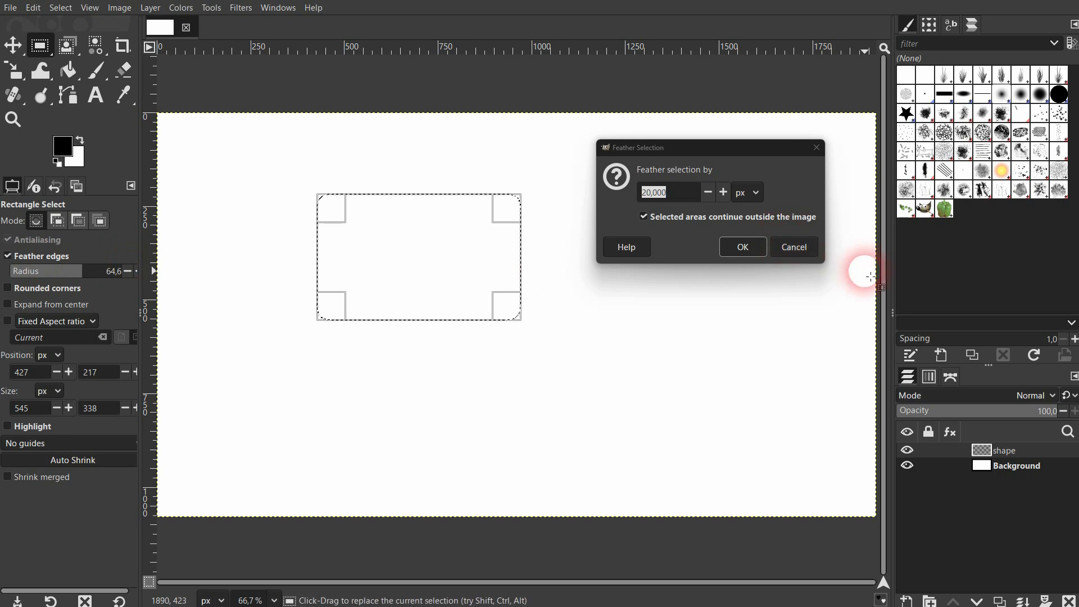
left_click(685, 196)
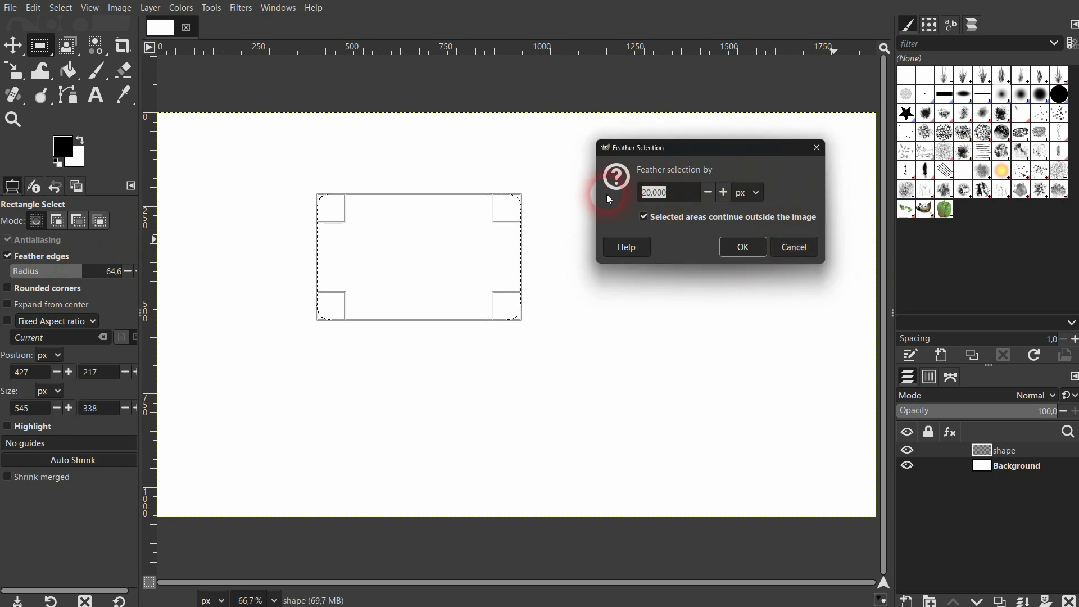
left_click_drag(78, 278, 43, 275)
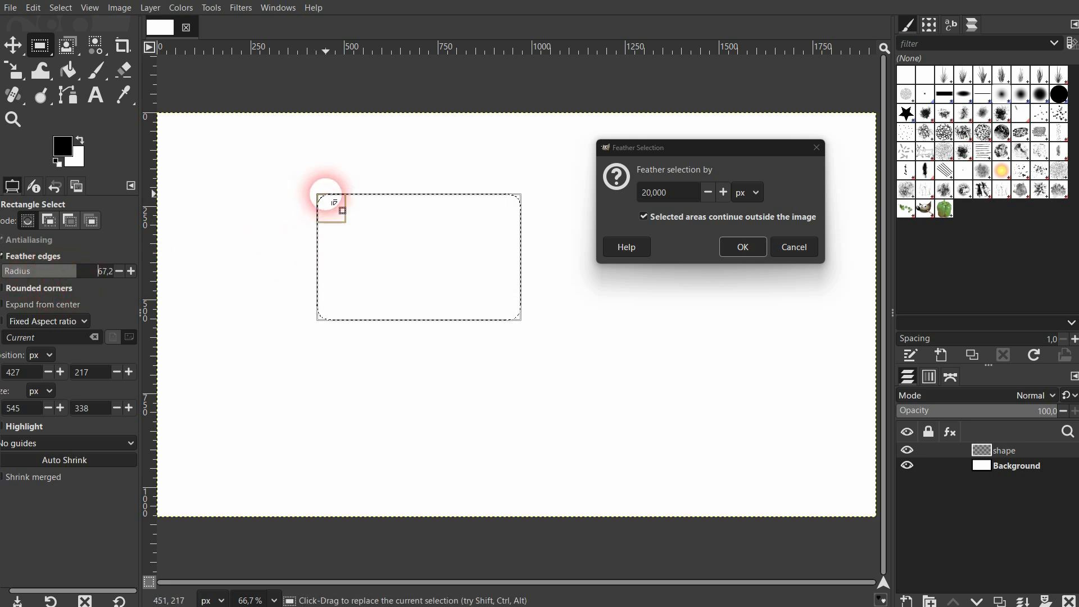
left_click_drag(684, 196, 637, 198)
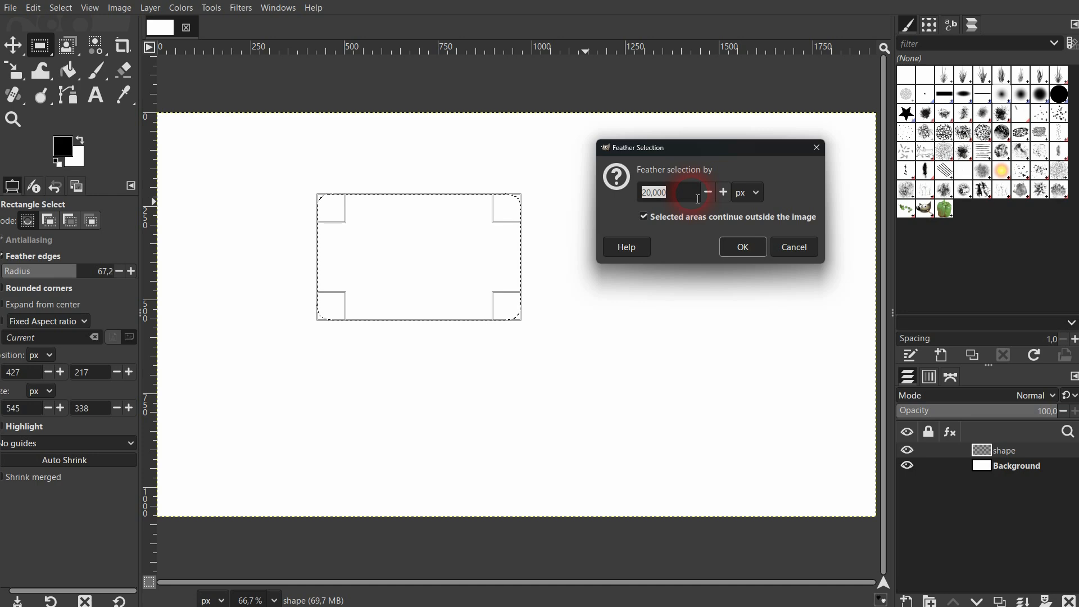
left_click(804, 247)
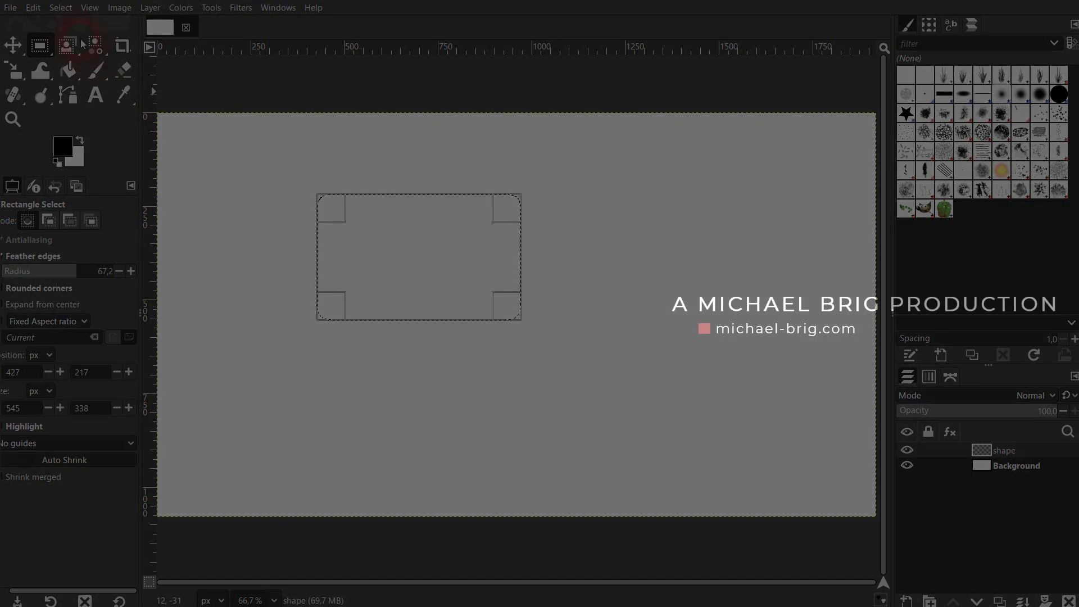